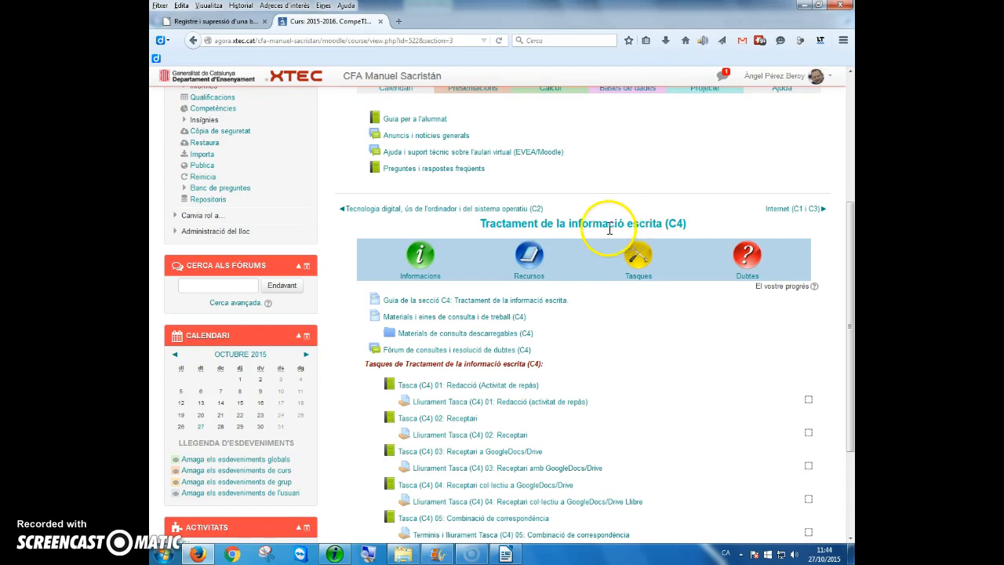
Open the book "Tasca (C4) 05: Combinació de correspondència" from the C4 section and read its "Què volem aprendre?" chapter
left_click_drag(477, 224, 691, 225)
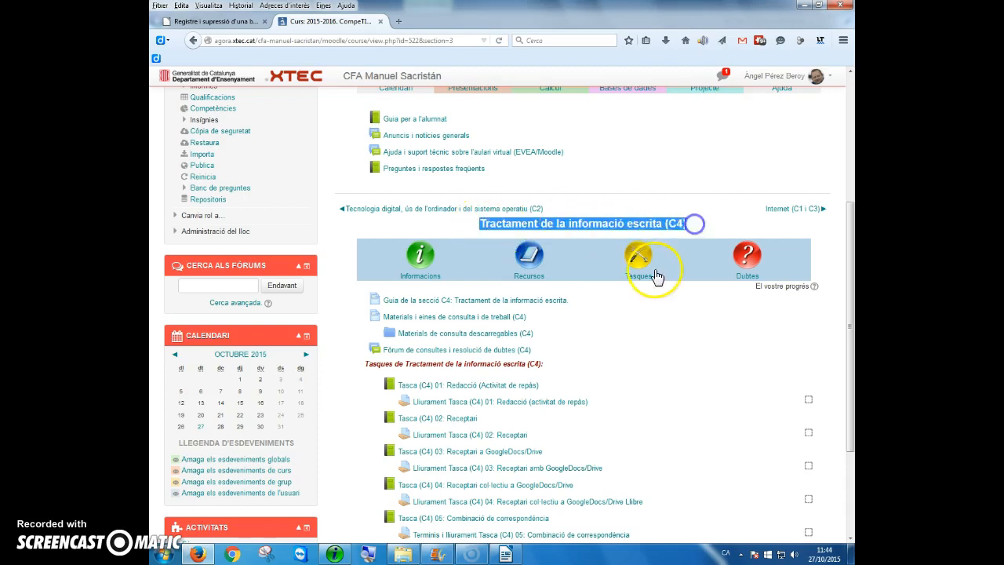
left_click(638, 255)
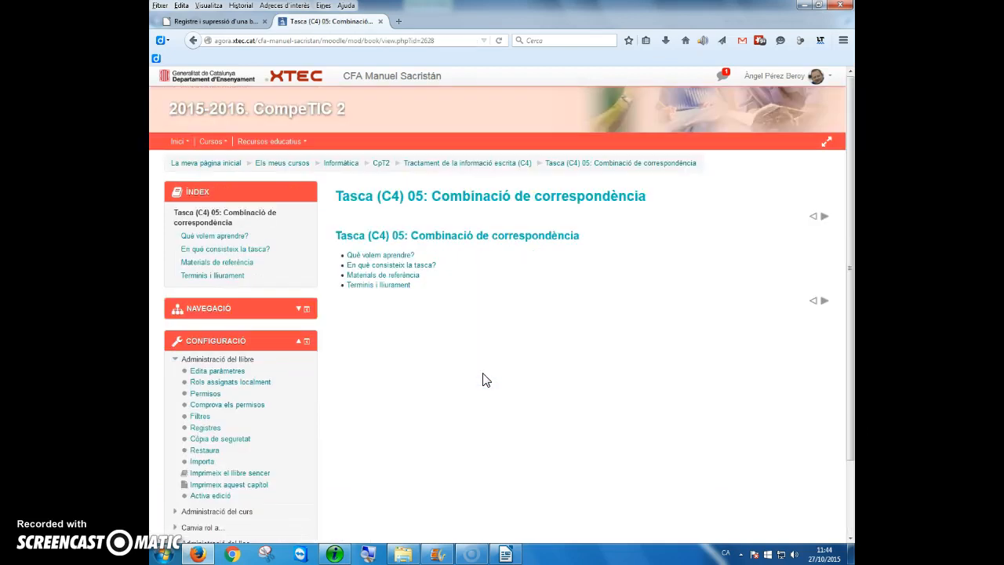
left_click(392, 255)
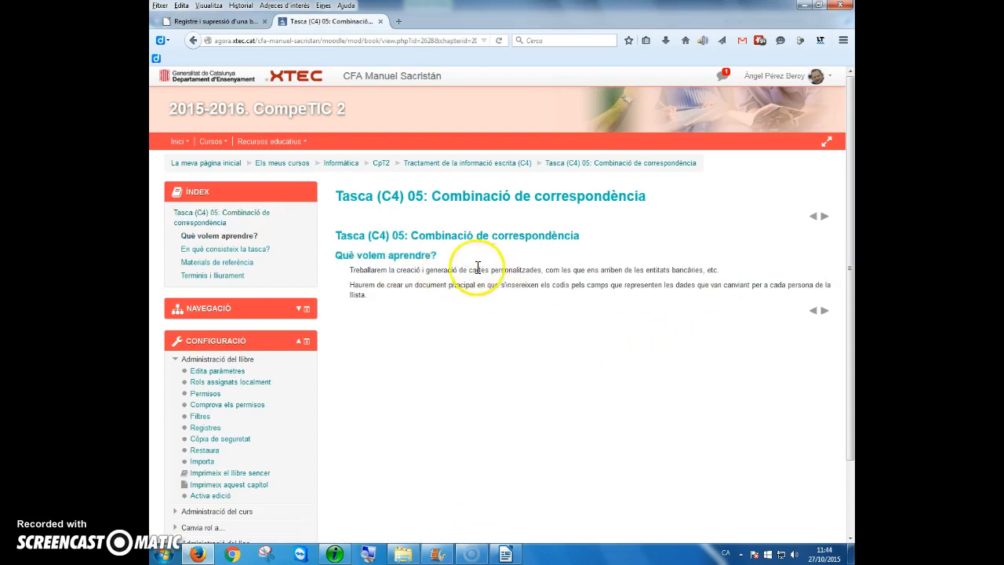
left_click_drag(469, 269, 542, 271)
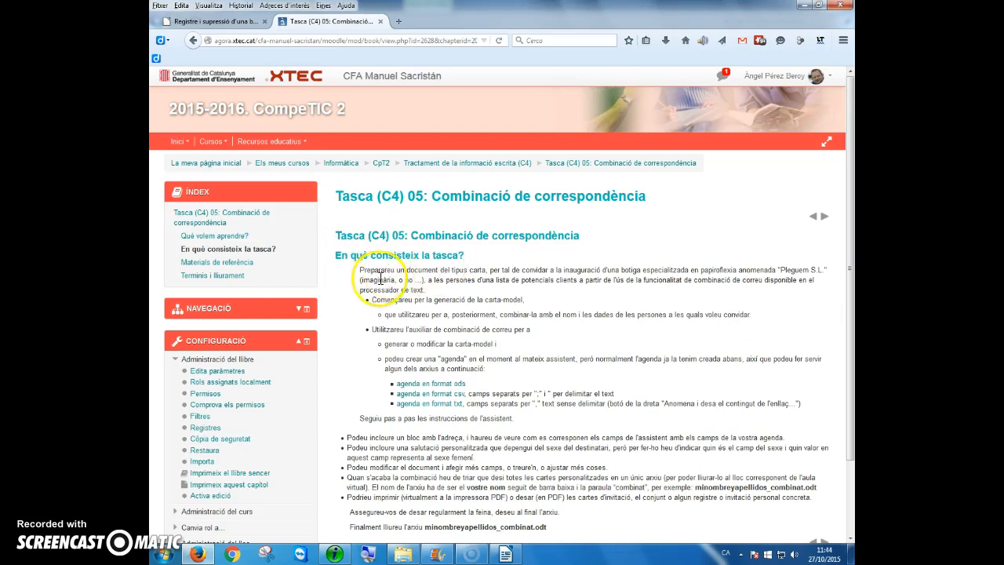
Read the "En què consisteix la tasca?" instructions on the model letter, the mail merge wizard and the agenda files
left_click_drag(360, 269, 460, 397)
left_click(361, 309)
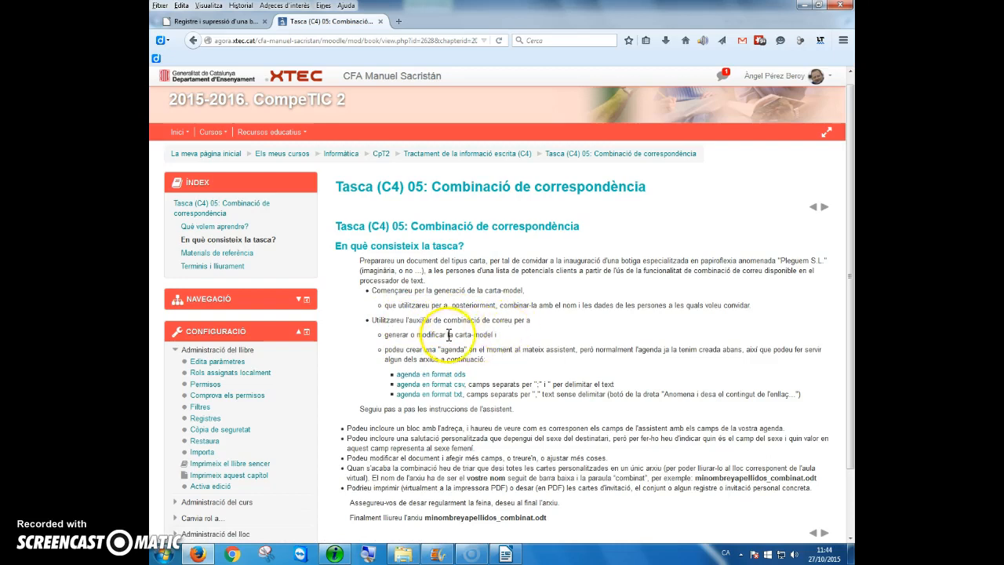
left_click_drag(407, 320, 433, 324)
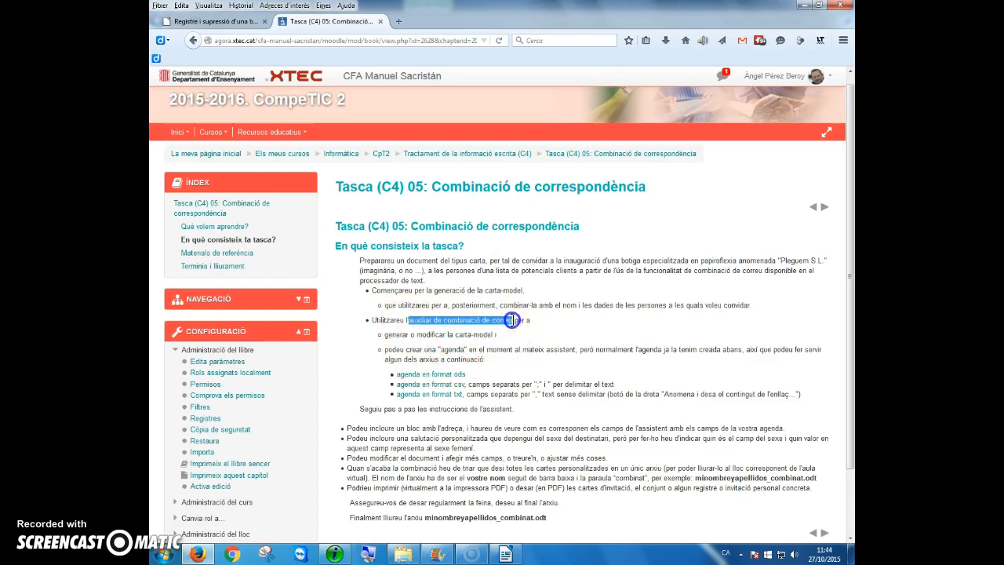
left_click_drag(512, 320, 514, 320)
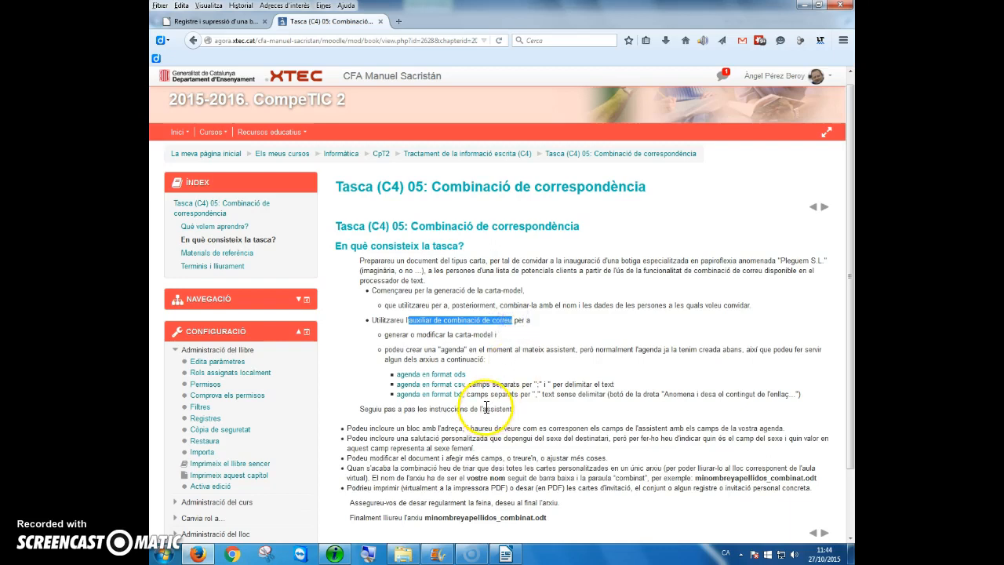
double_click(452, 349)
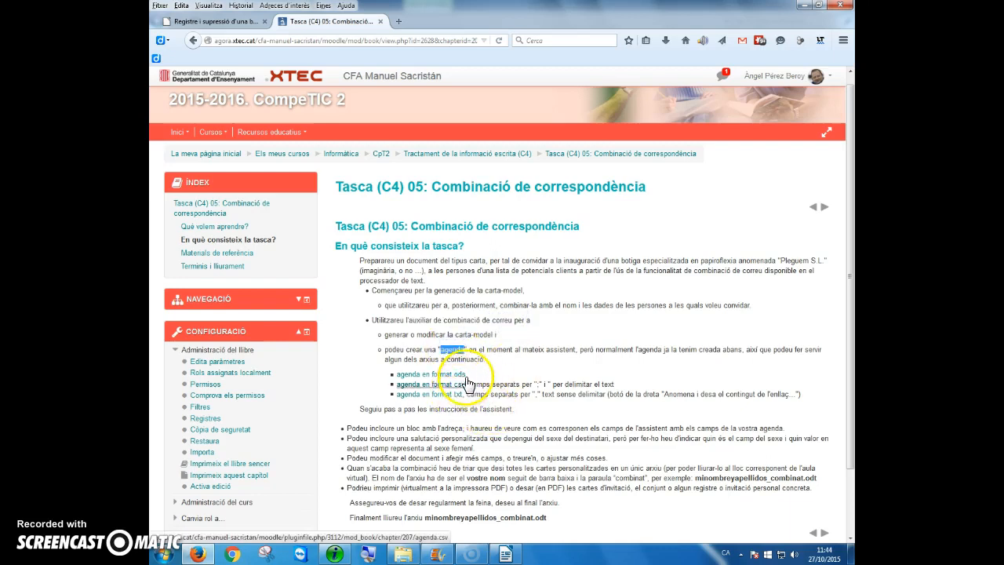
Download the agenda in ODS format and save it as agenda.ods in the CombinaCorresp folder on the desktop
left_click(454, 374)
left_click_drag(413, 376, 400, 380)
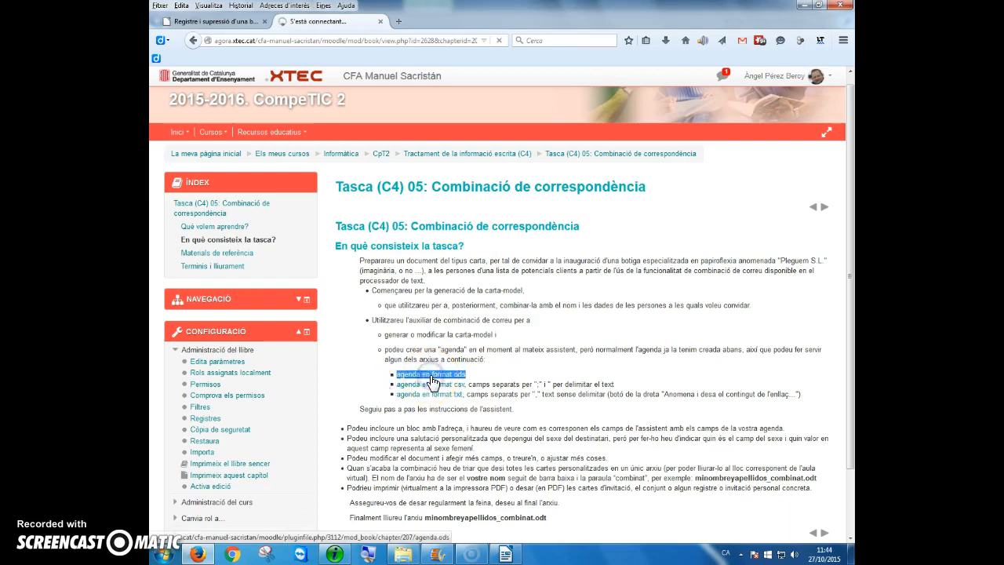
left_click(429, 380)
left_click(349, 245)
left_click(470, 297)
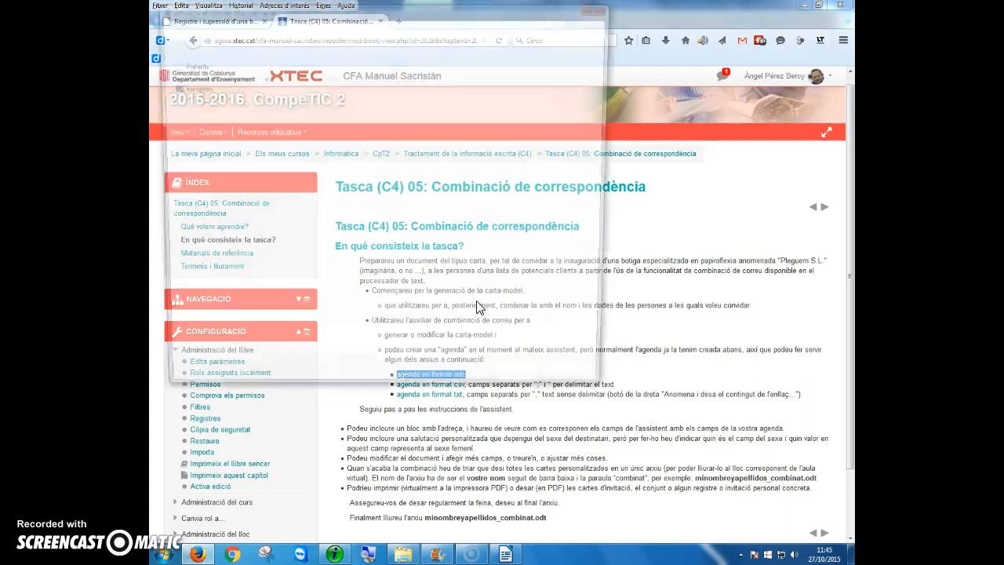
scroll(235, 243, "down", 1)
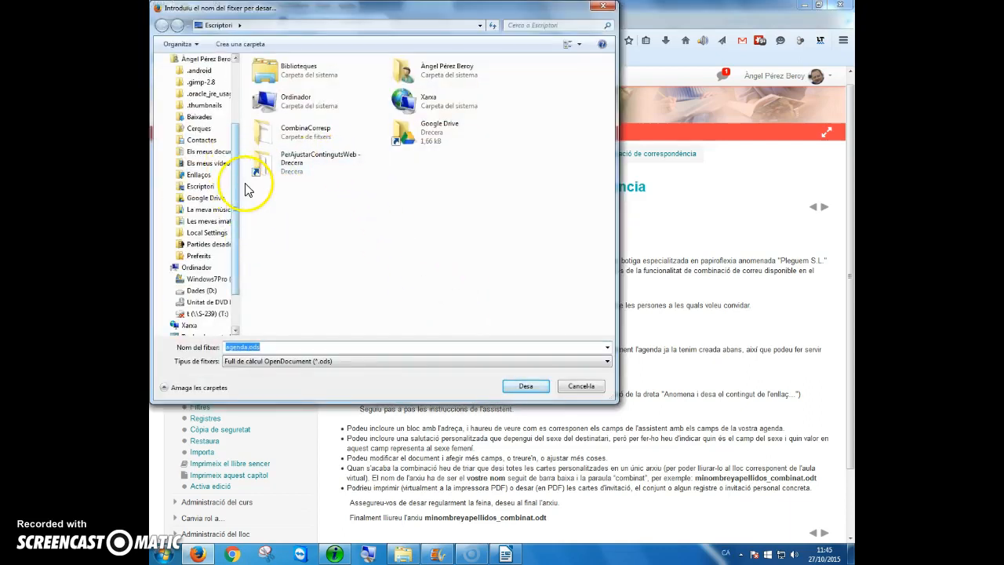
left_click_drag(237, 256, 238, 138)
left_click(190, 133)
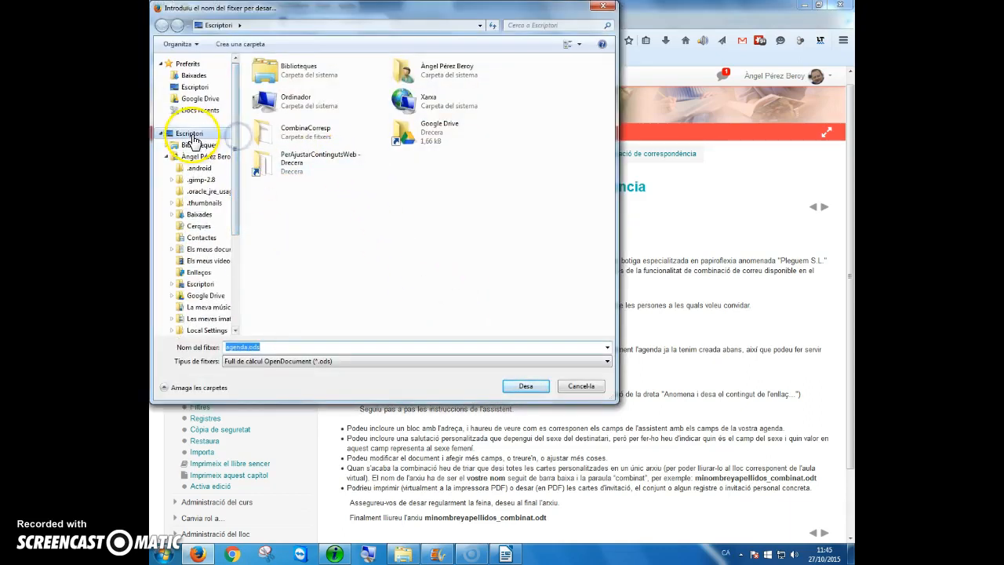
double_click(253, 130)
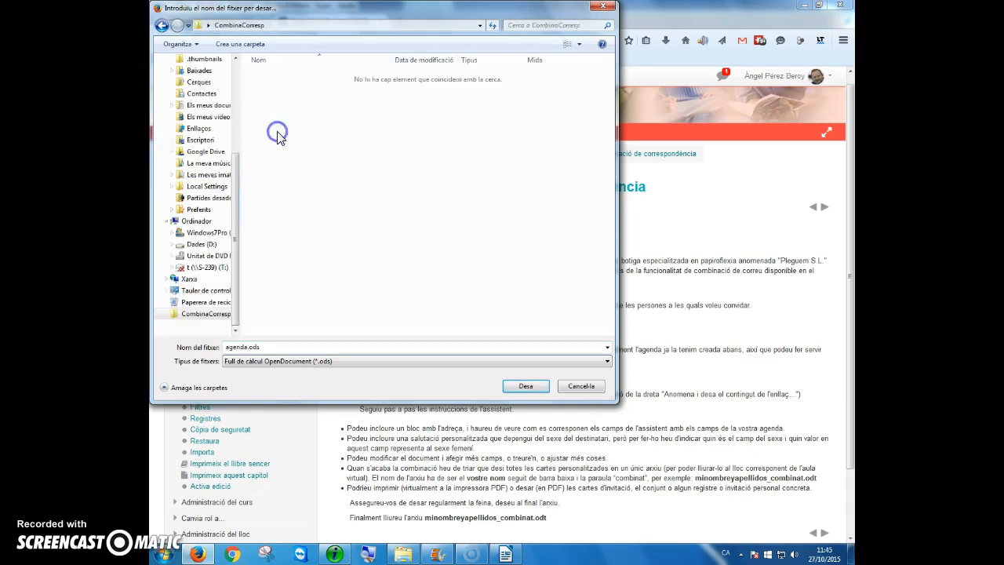
left_click(539, 386)
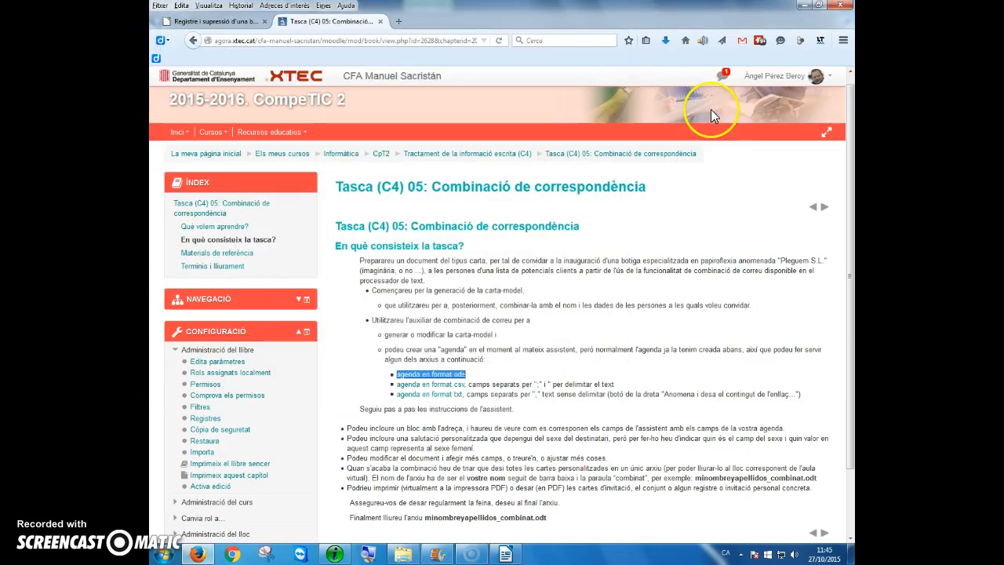
Switch to the file explorer and open CartaModel.odt from the CombinaCorresp folder in LibreOffice Writer
left_click(806, 6)
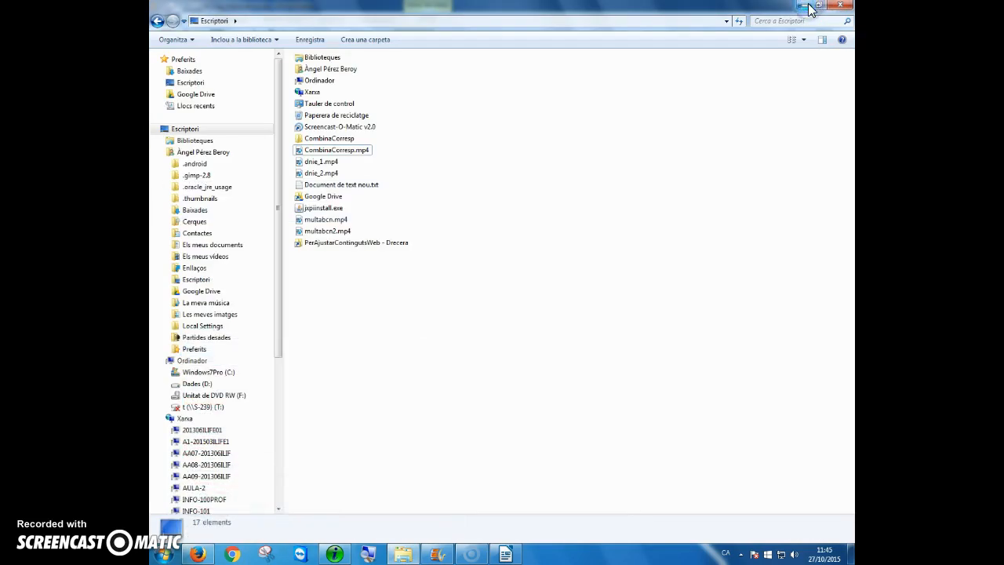
double_click(339, 139)
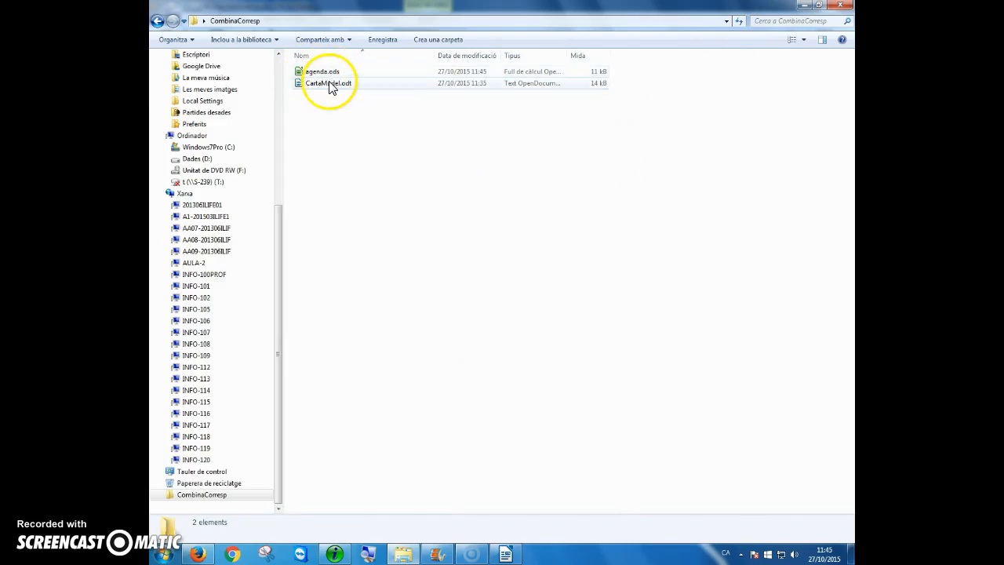
double_click(329, 88)
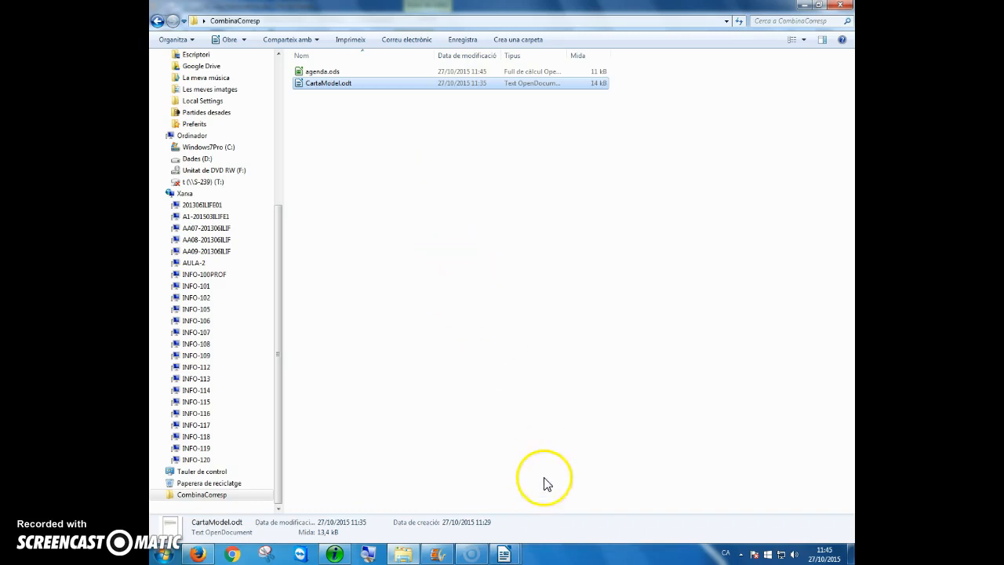
left_click(503, 554)
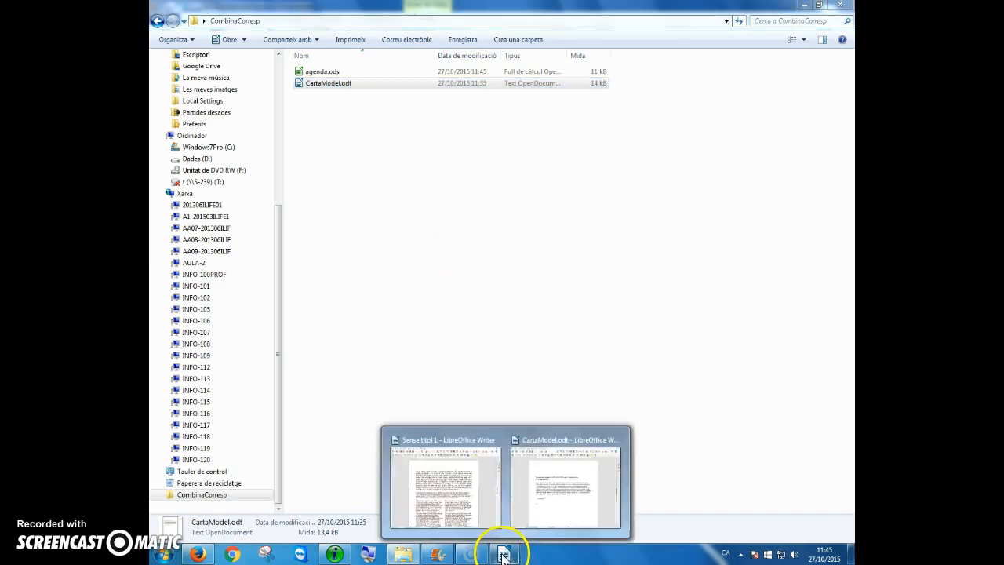
left_click(520, 492)
Add the salutation "Benvolgut/da Sr./Sra." and a blank line above the letter's heading, and place the cursor at the document's start
left_click(376, 191)
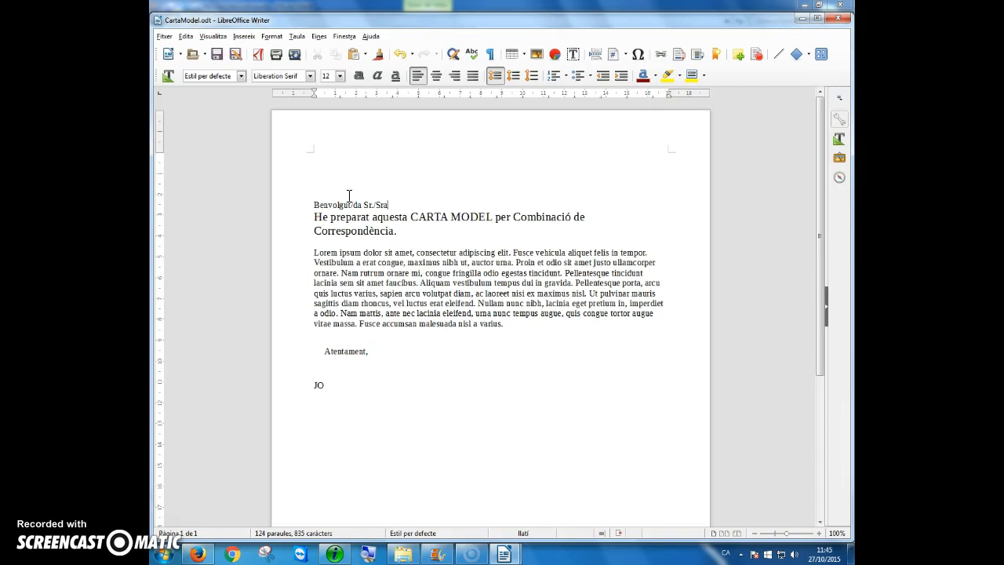
key("Return")
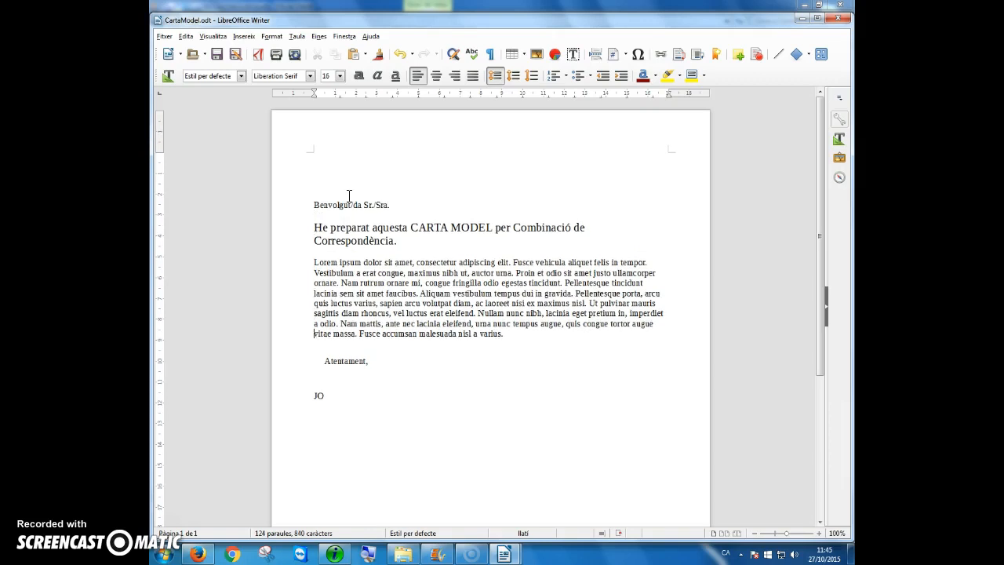
left_click(346, 184)
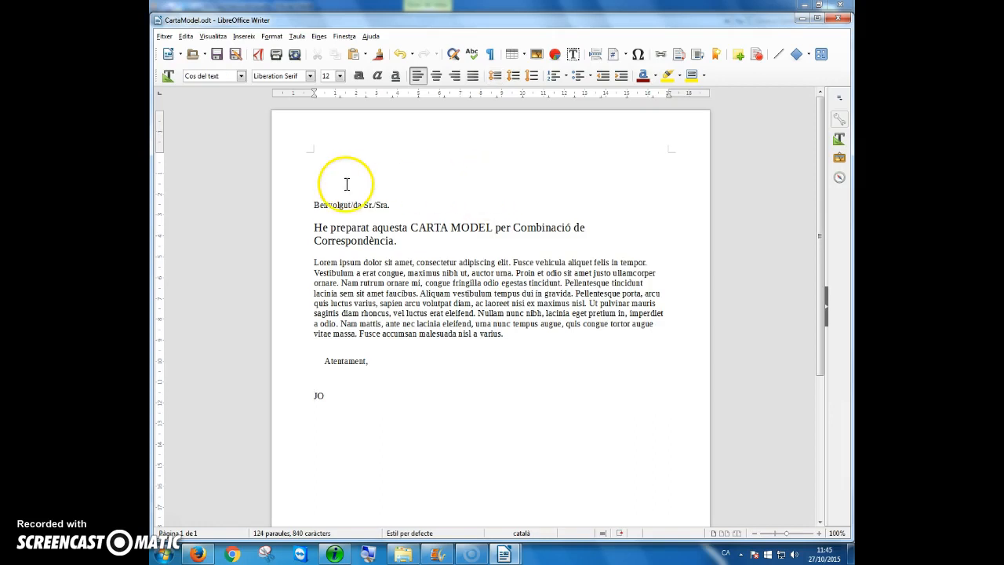
left_click(320, 160)
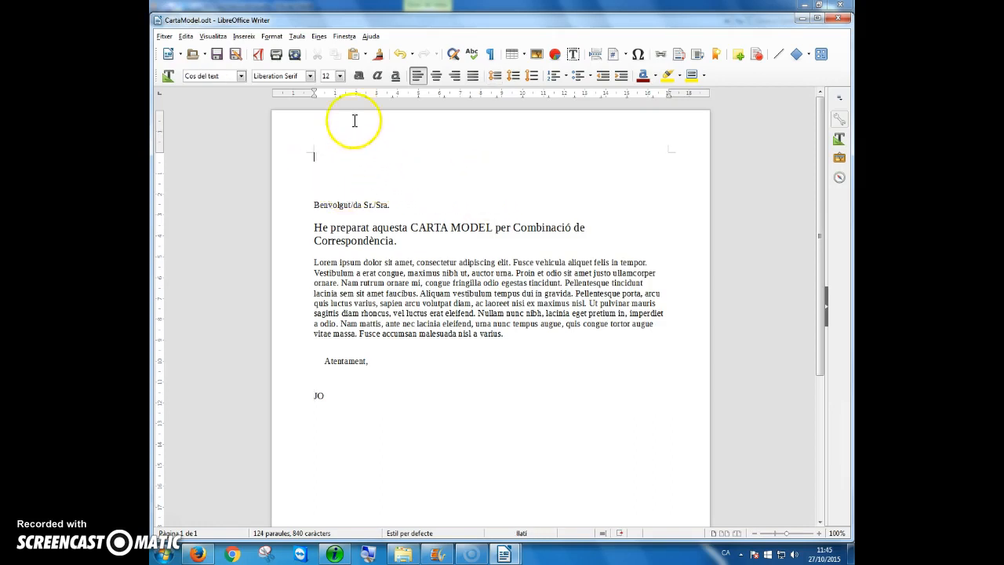
Start the mail merge wizard using the current document as the starting document and Carta as the document type
left_click(319, 36)
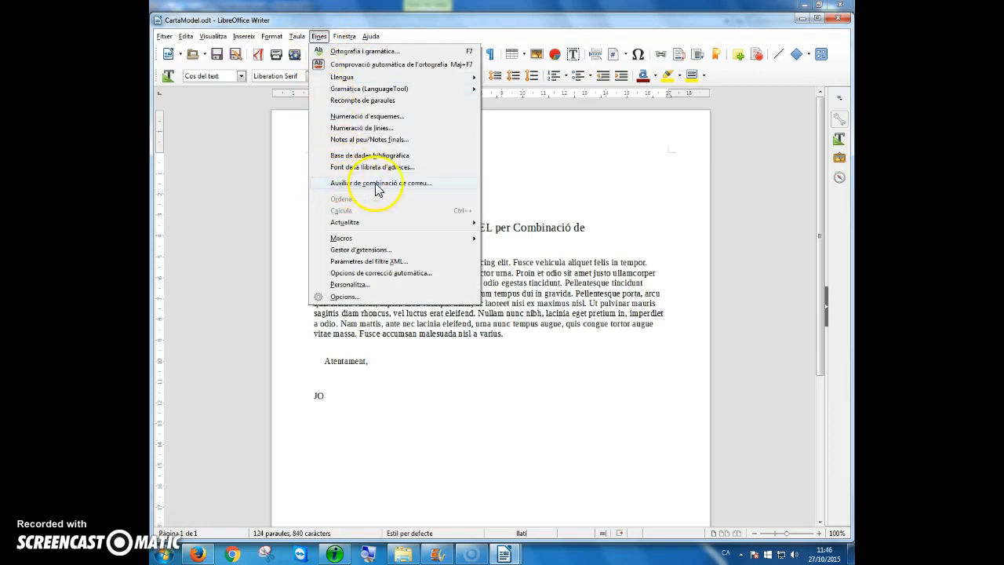
left_click(439, 191)
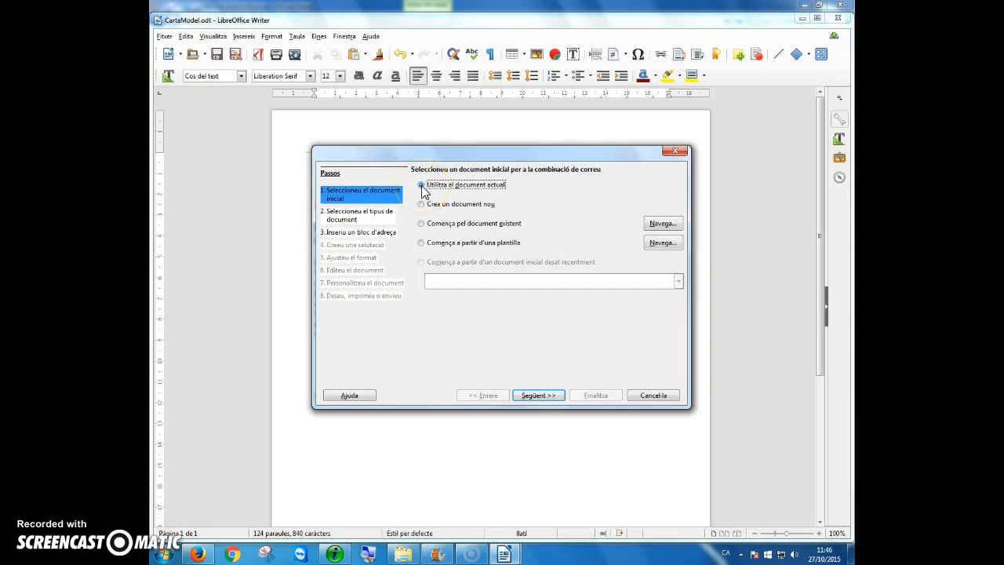
left_click(541, 396)
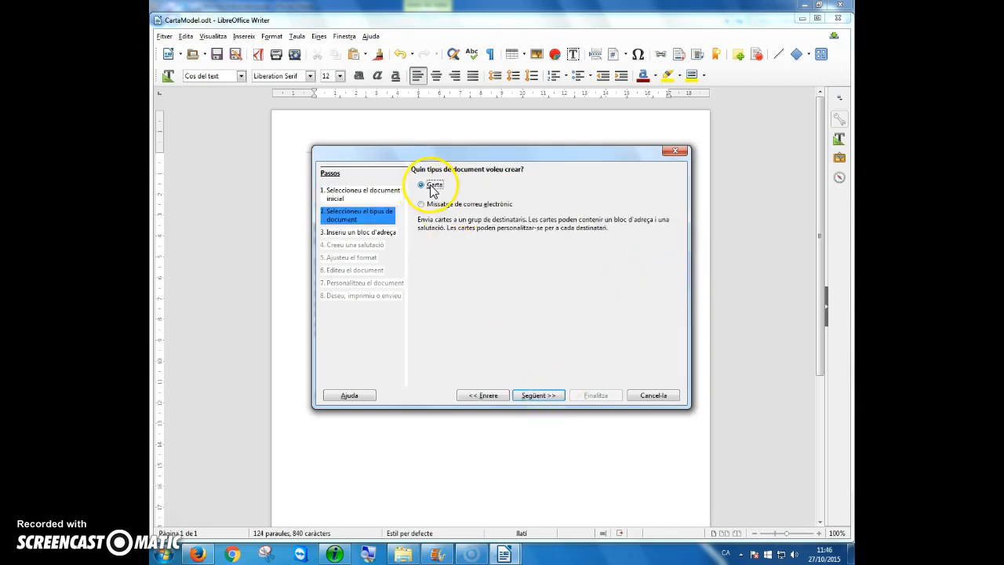
left_click(538, 395)
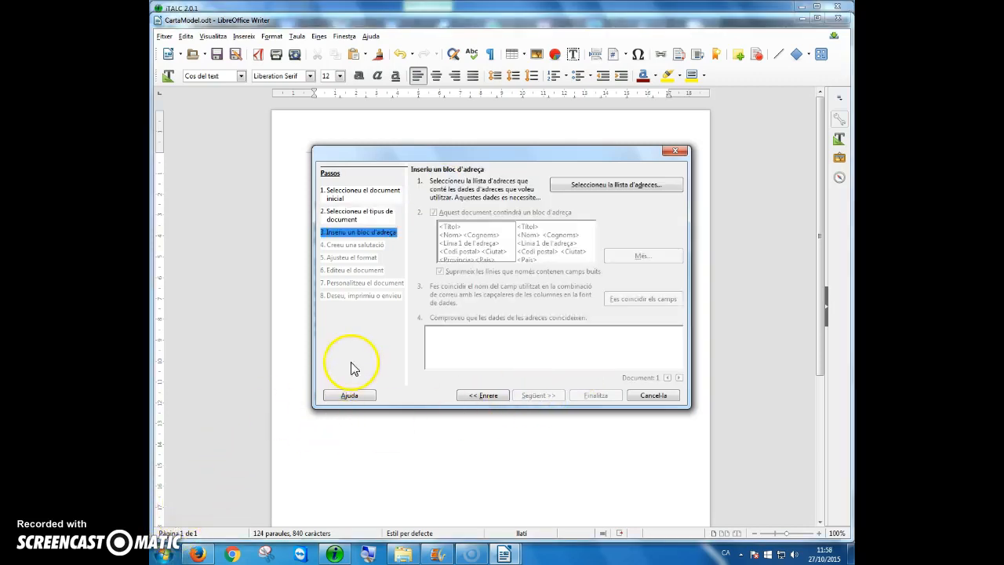
Add agenda.ods from the CombinaCorresp folder as the address list and use its Full1 table for the recipients
left_click(613, 185)
left_click_drag(291, 9, 482, 158)
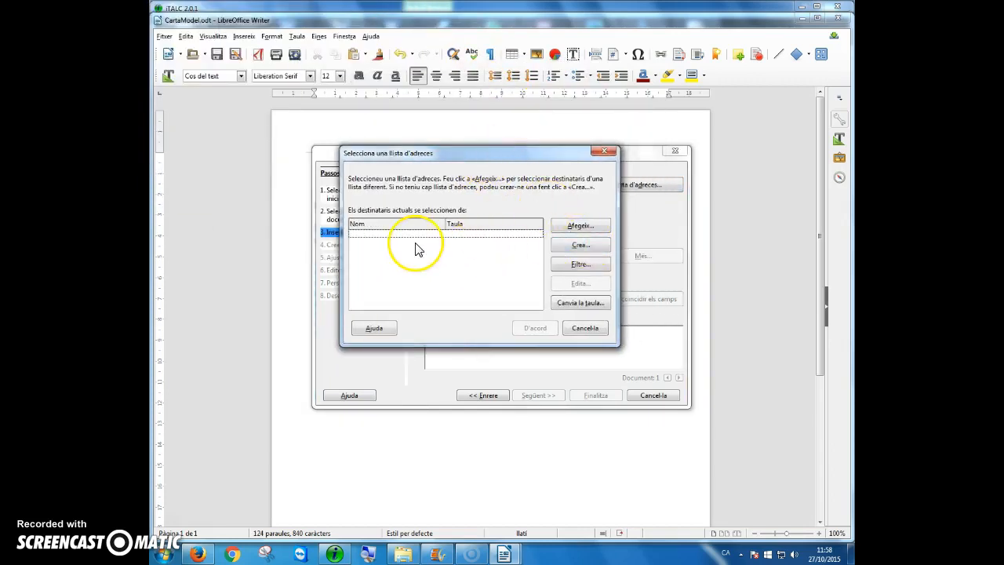
left_click(579, 226)
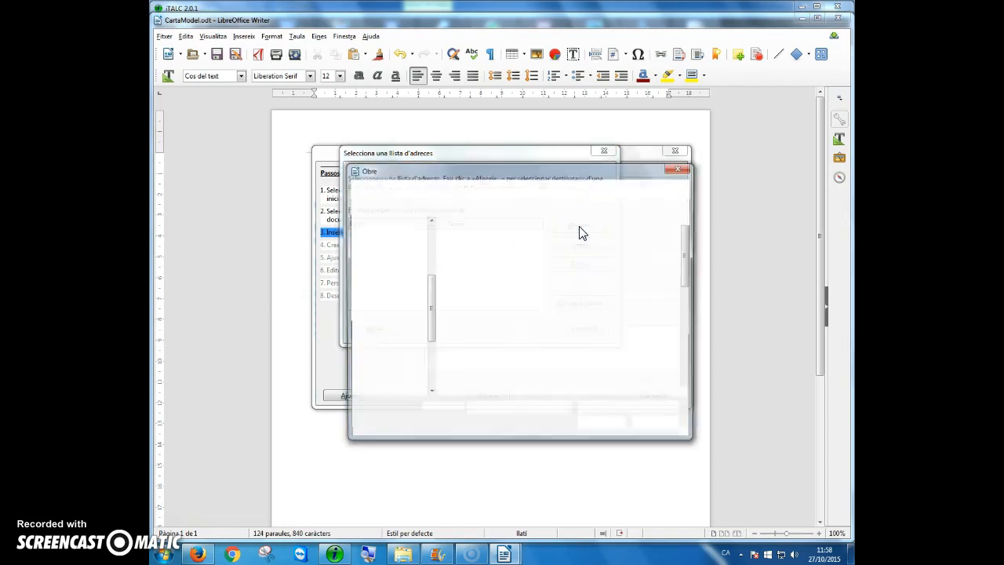
double_click(500, 386)
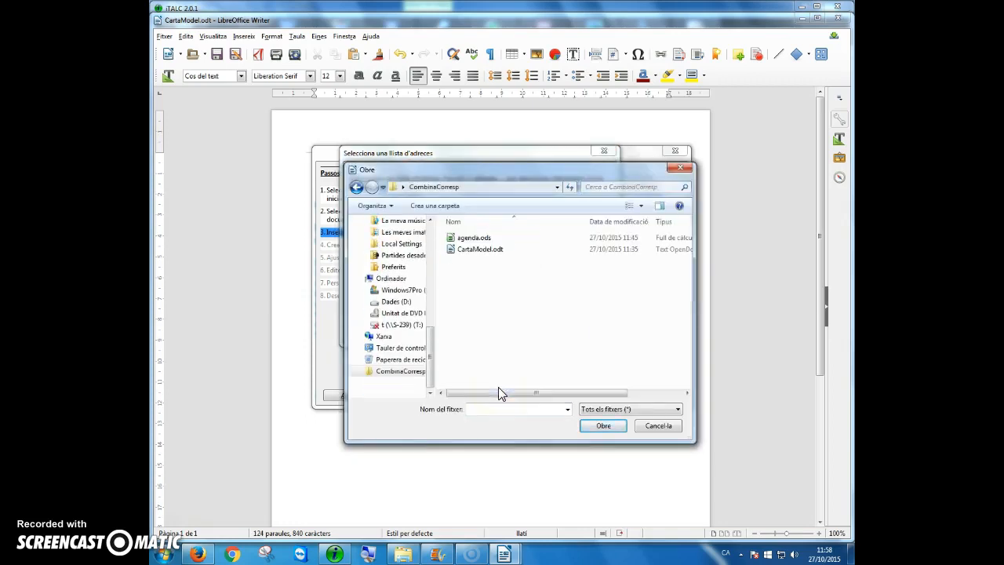
double_click(475, 238)
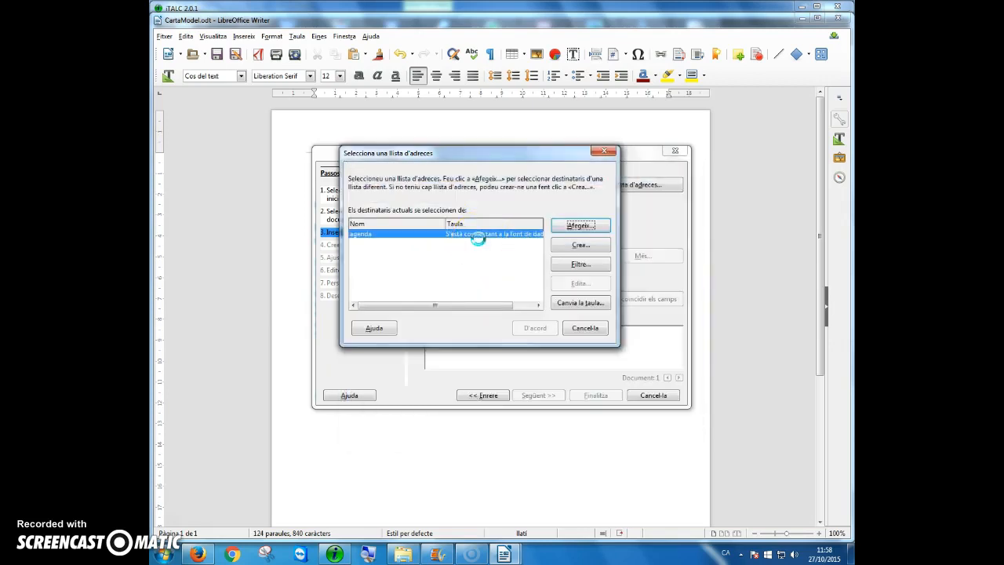
left_click(502, 238)
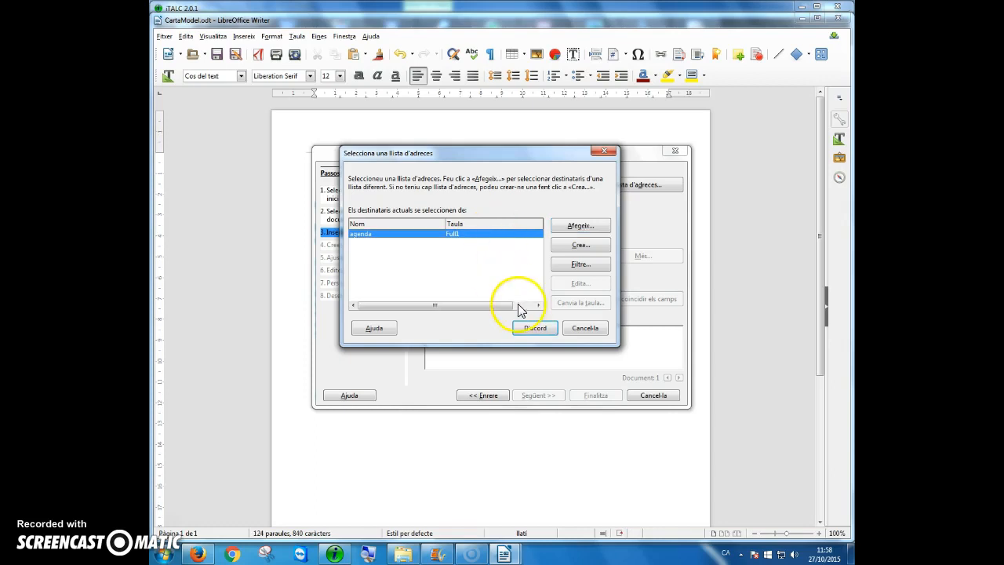
left_click(534, 329)
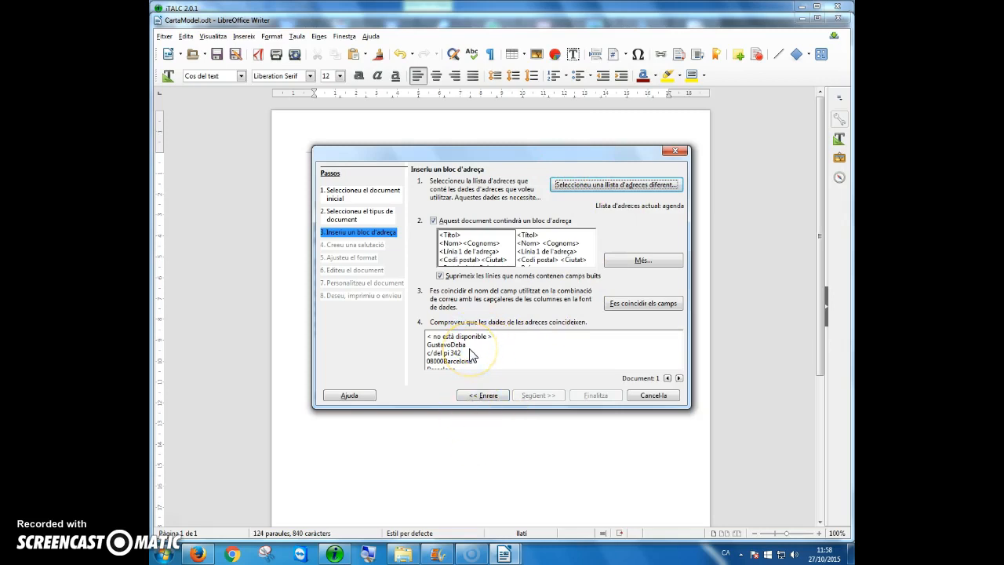
Open the address field matching and match Nom to Nom, Cognoms to Cognom1 and Línia 1 de l'adreça to Adreça
left_click(643, 305)
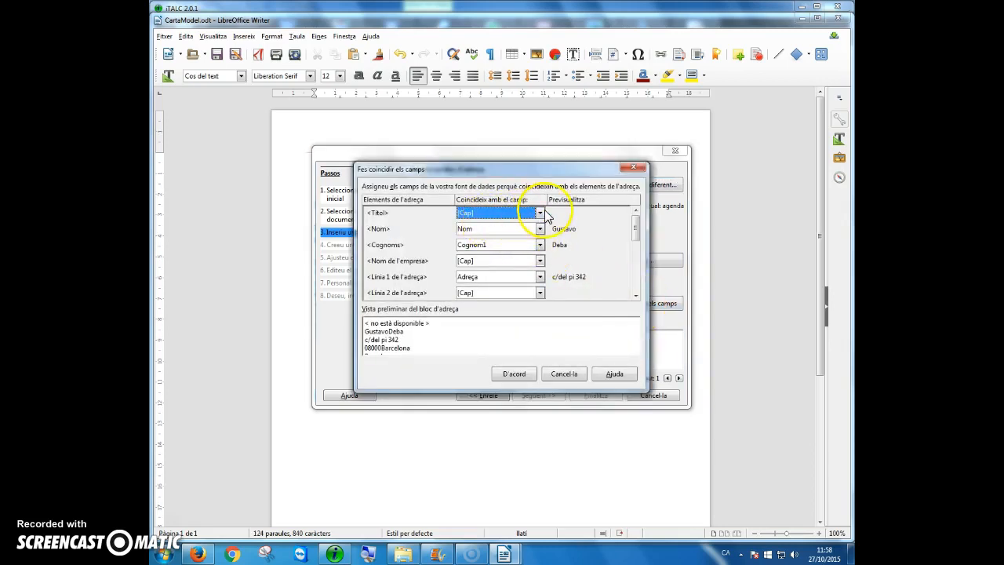
left_click(540, 213)
left_click(540, 214)
left_click(539, 229)
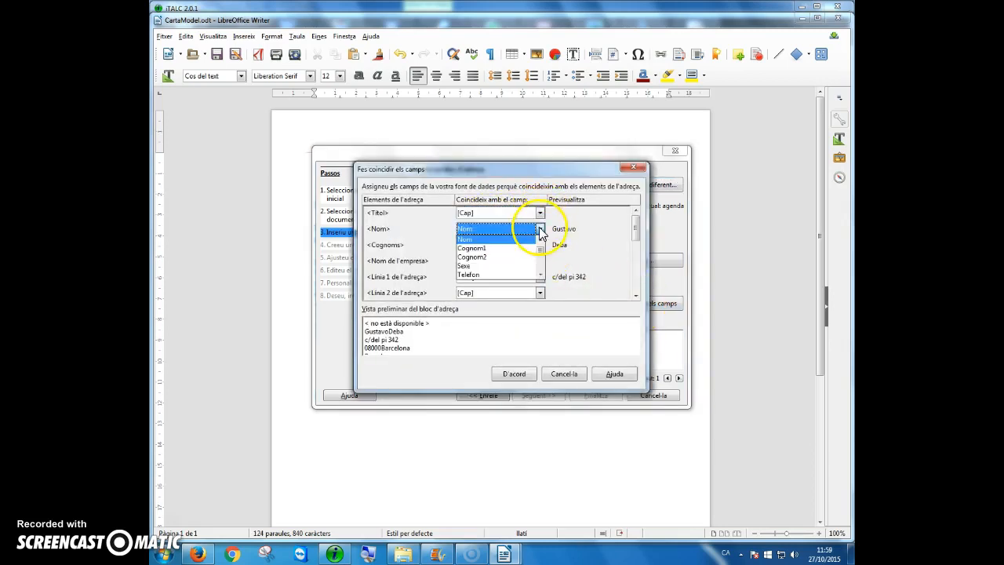
left_click(539, 229)
left_click(540, 245)
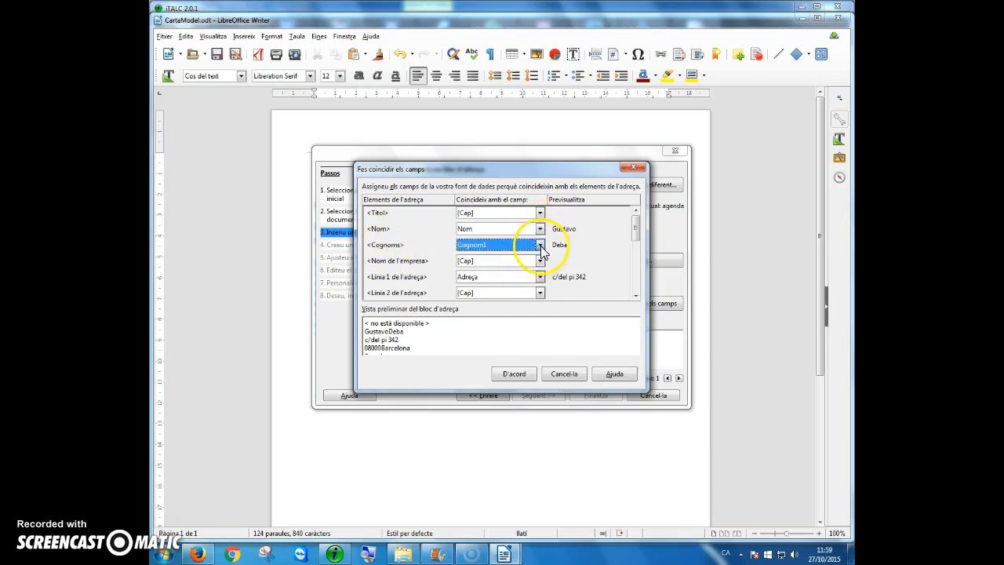
left_click(492, 256)
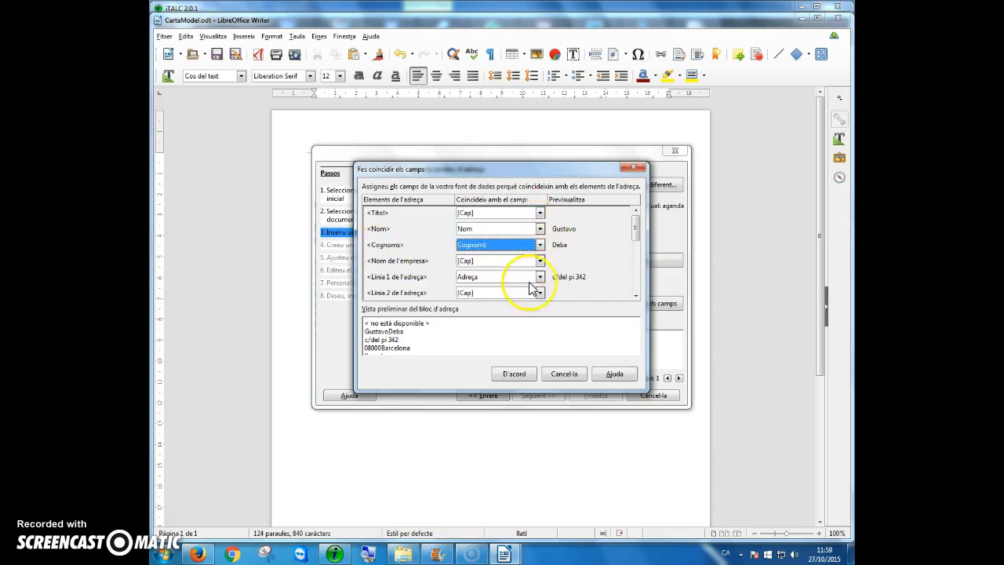
left_click(537, 277)
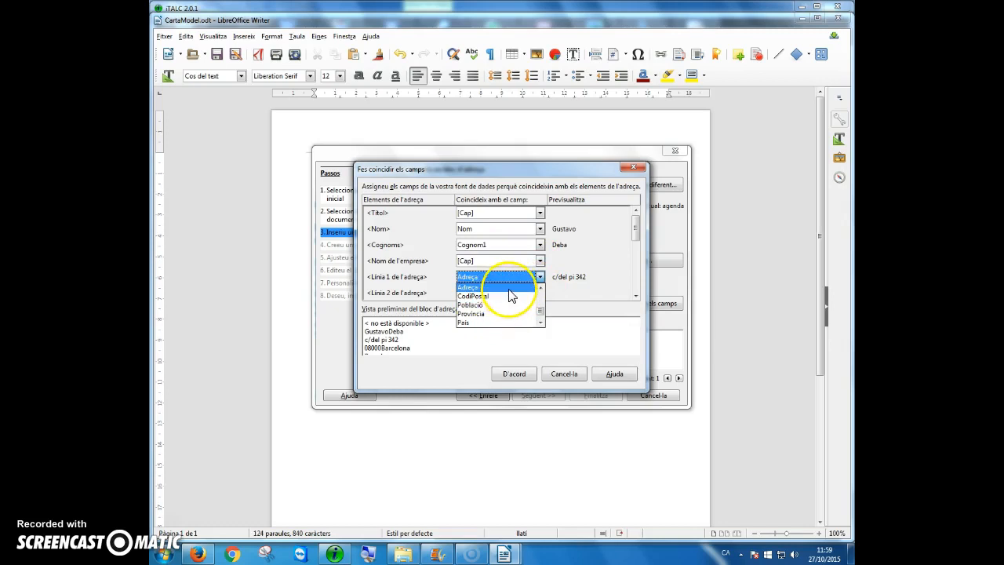
left_click(511, 288)
Match the Ciutat element to the Població field and the Província element to the Província field
left_click_drag(634, 235, 635, 257)
left_click(538, 261)
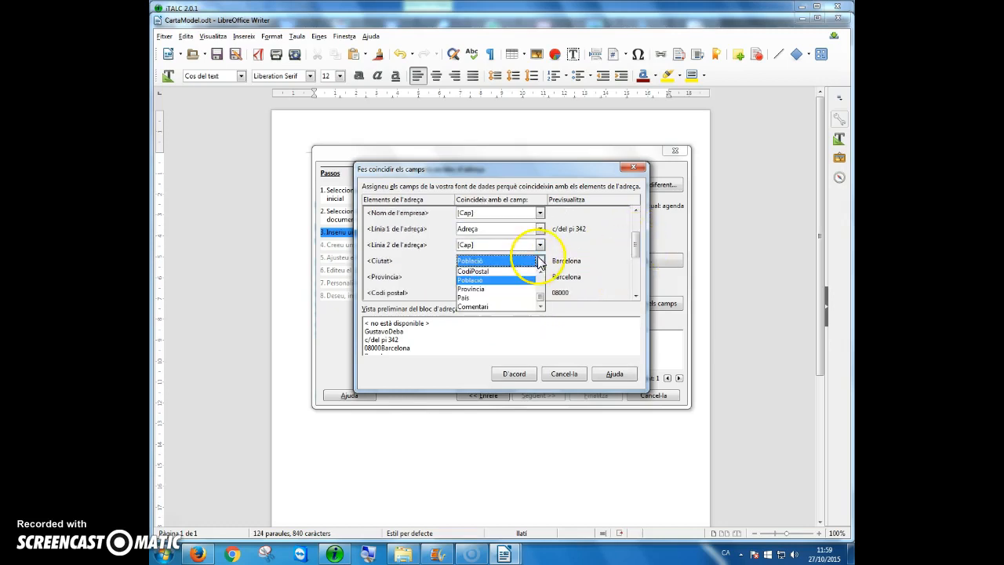
left_click_drag(539, 290, 540, 288)
scroll(539, 292, "down", 1)
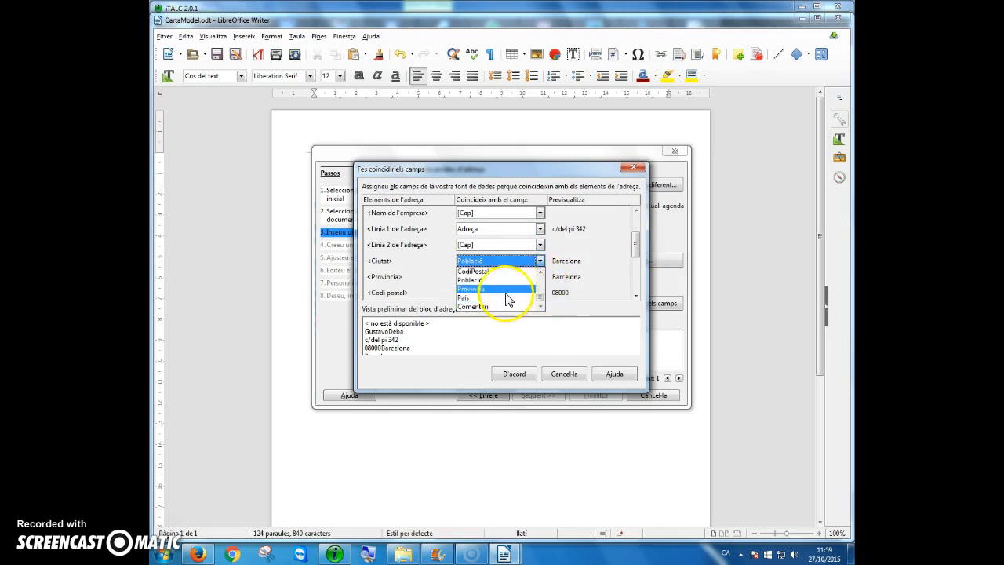
left_click(487, 281)
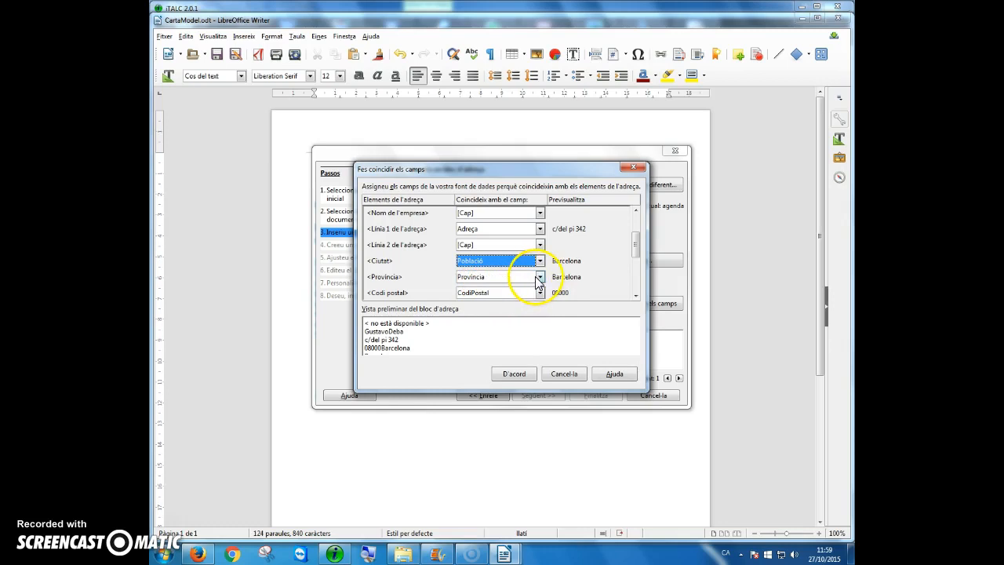
left_click(537, 277)
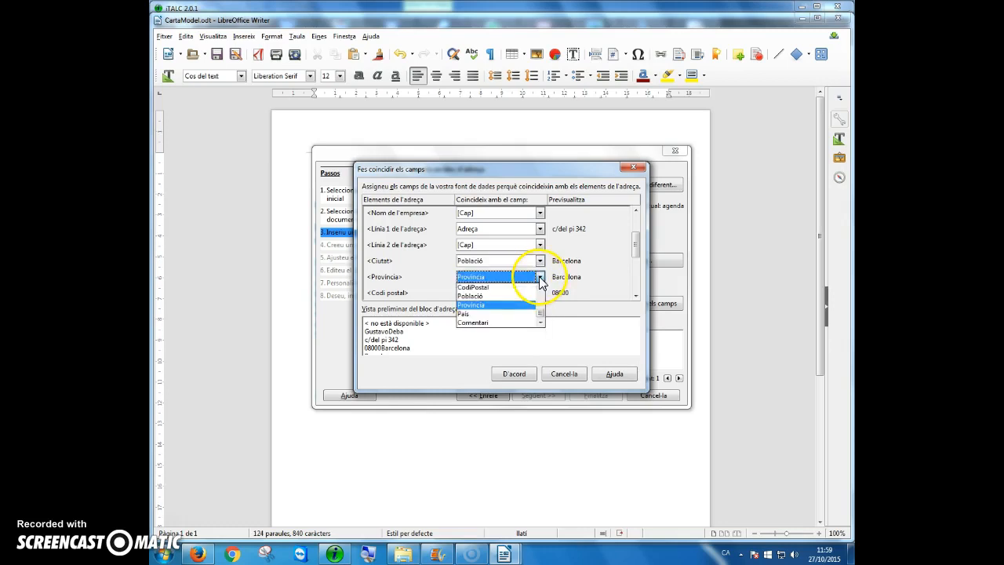
left_click(485, 311)
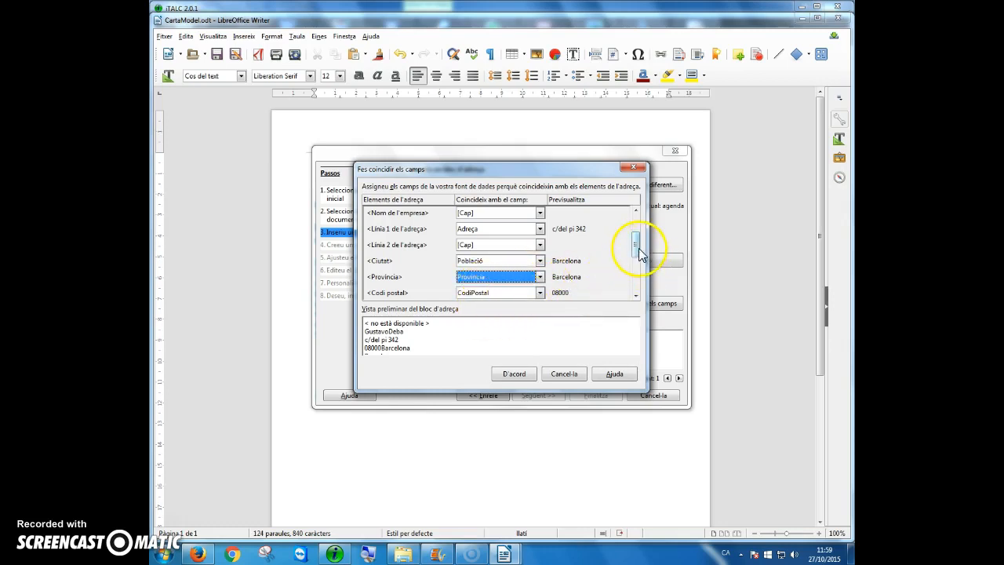
Match Codi postal to CodiPostal, País to País and Telèfon privat to Telefon, and accept the field matching
scroll(641, 258, "down", 3)
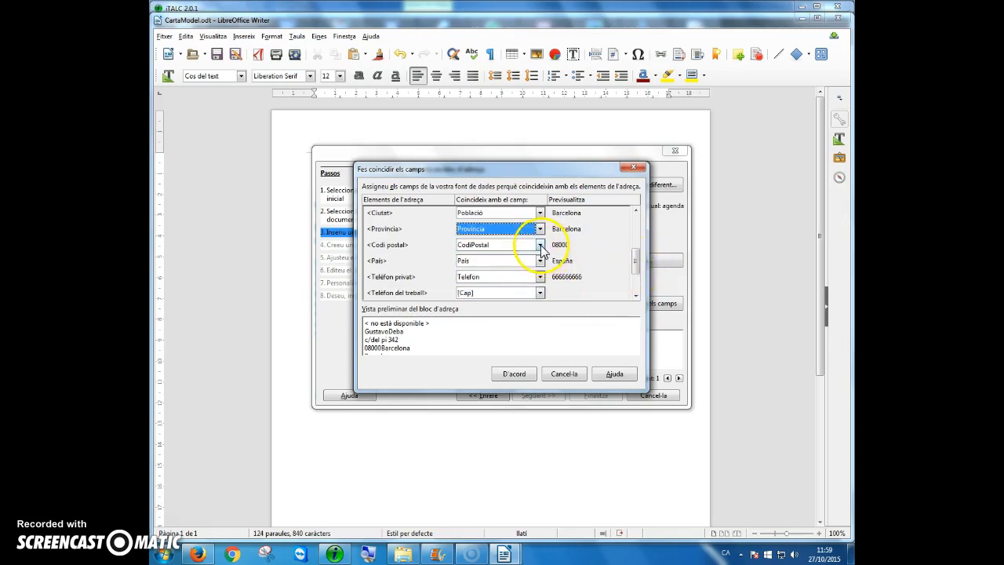
left_click(541, 247)
left_click(541, 249)
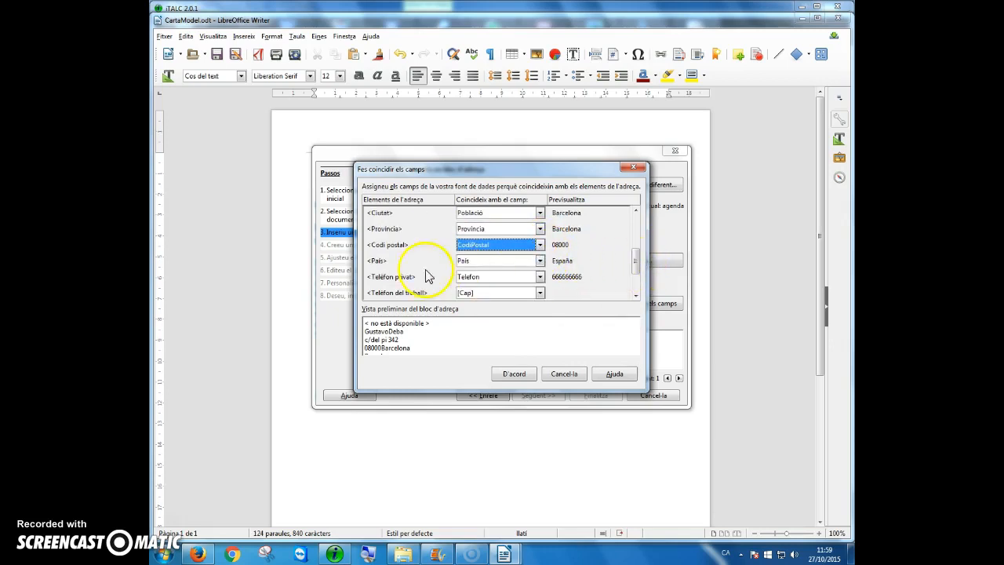
left_click(502, 262)
left_click(505, 265)
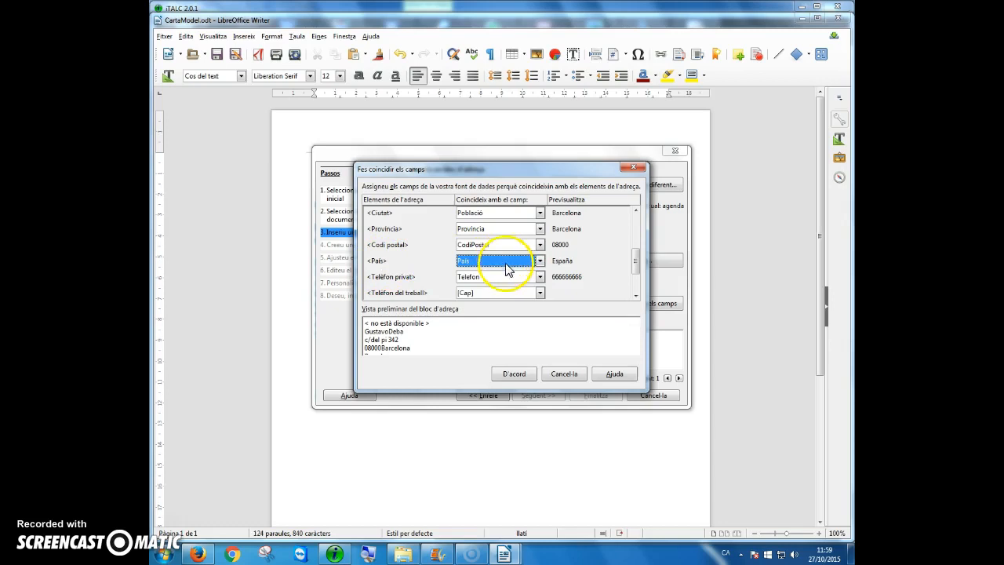
left_click(480, 277)
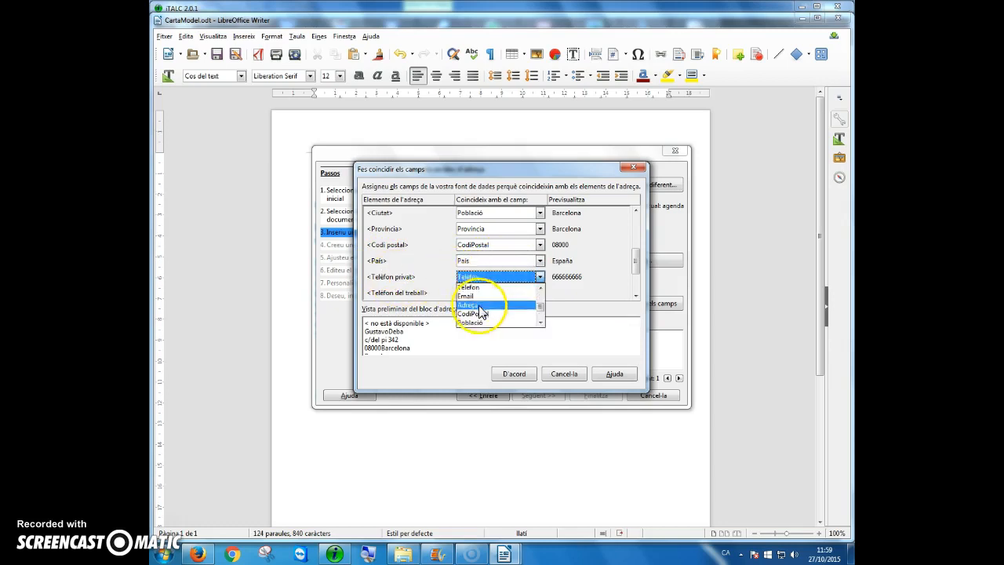
left_click(513, 287)
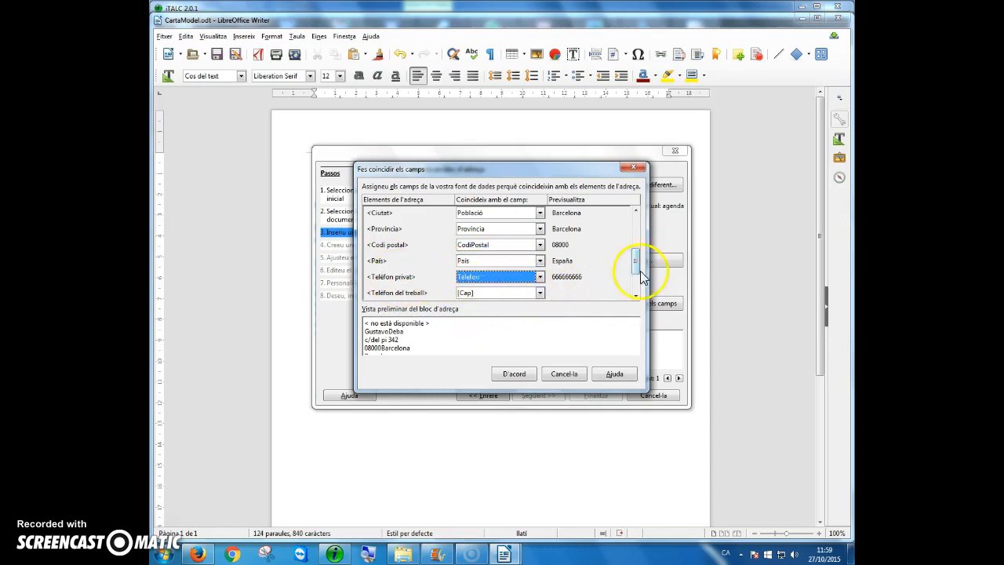
left_click_drag(640, 269, 640, 284)
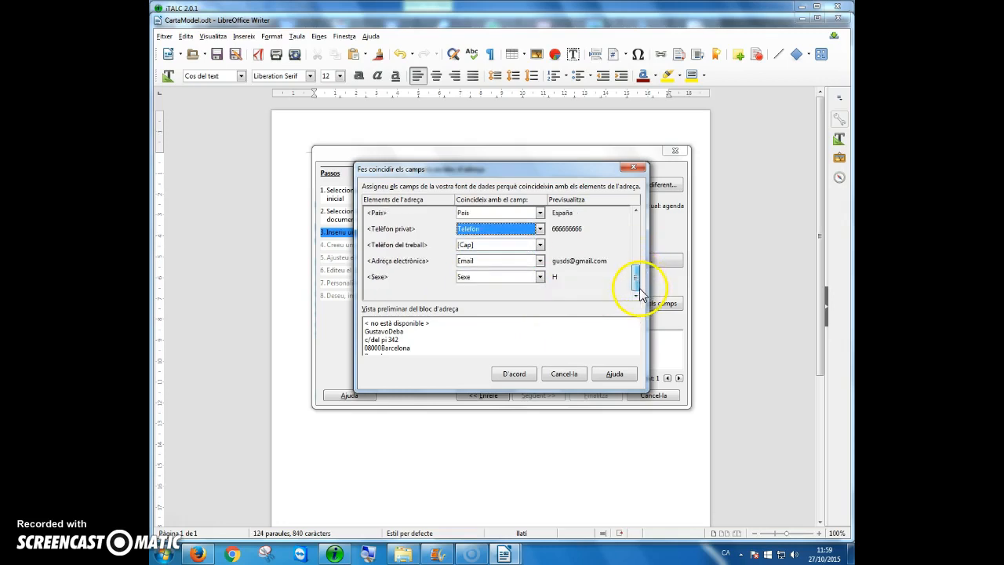
left_click(510, 371)
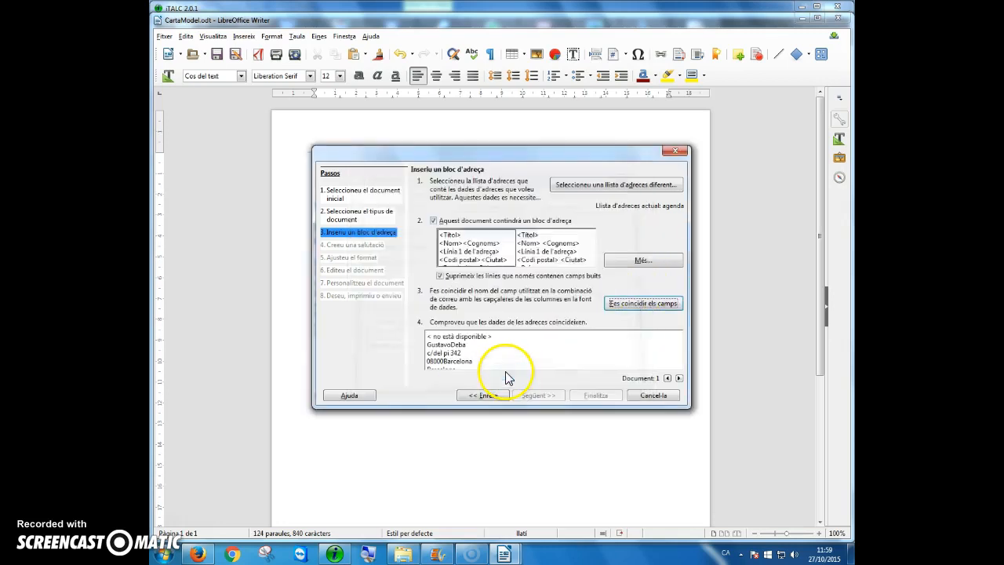
Select the address block with Títol, name, address line, postal code, city, Província and País, and open it for editing
left_click(468, 345)
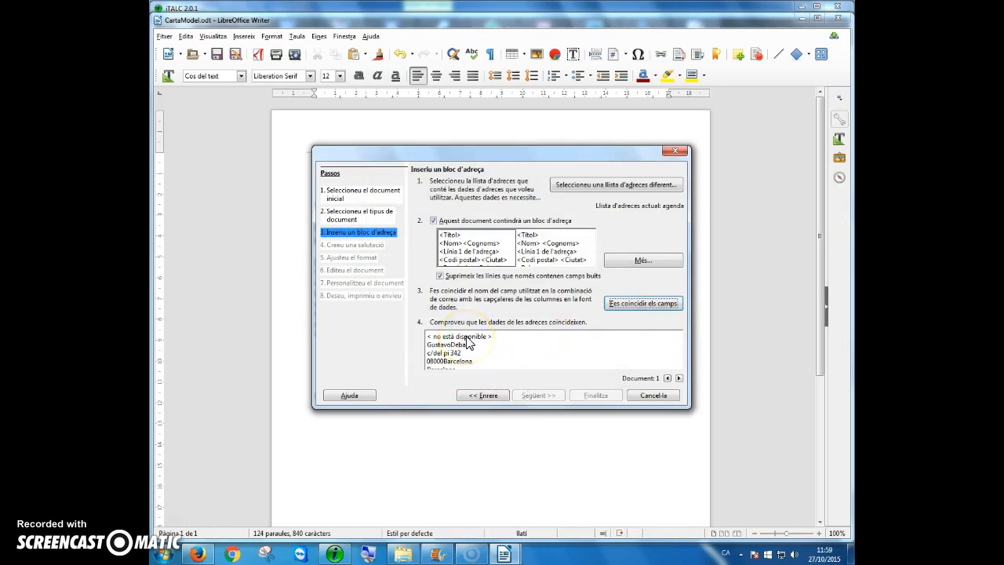
left_click(635, 262)
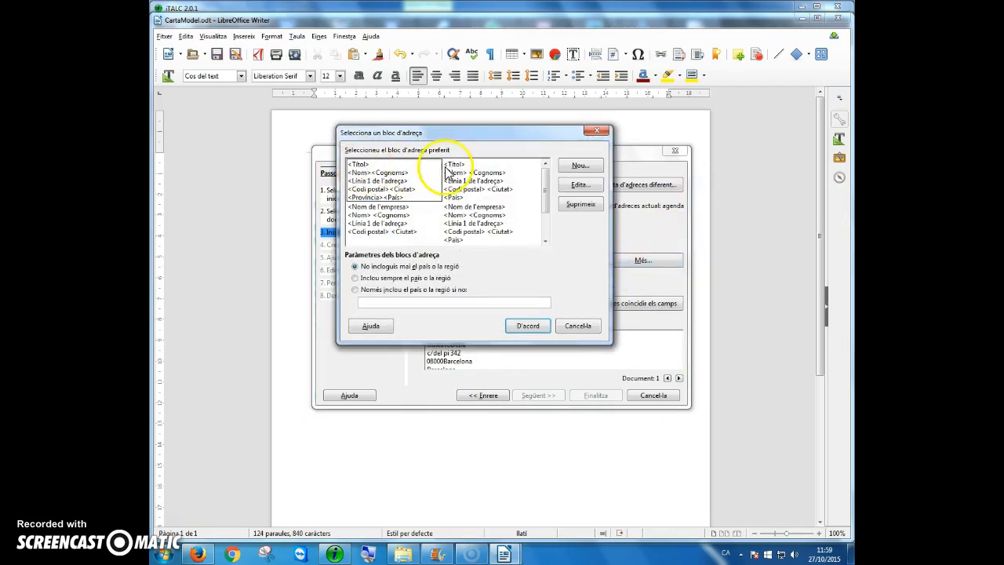
left_click(394, 220)
left_click(483, 214)
left_click(376, 185)
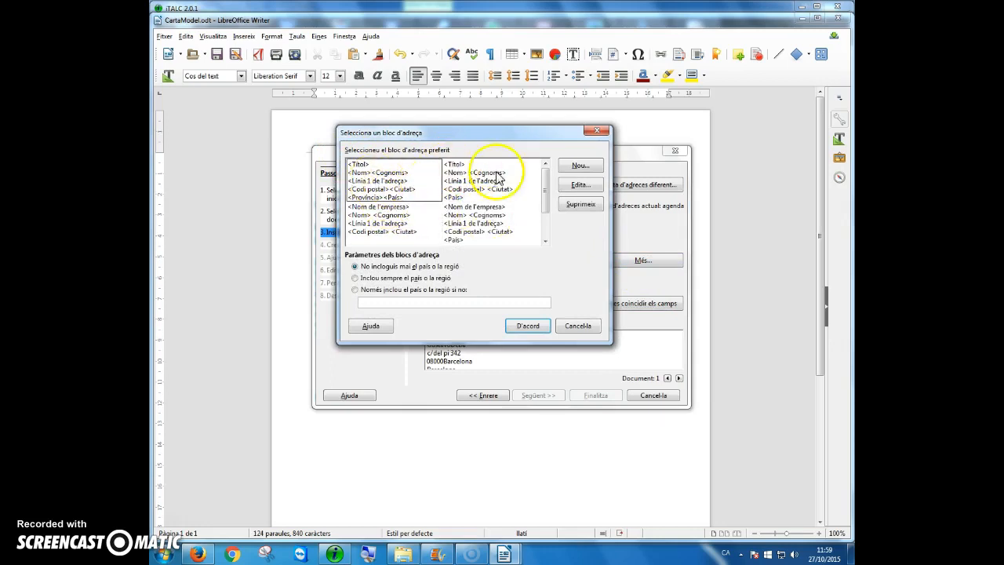
left_click(571, 188)
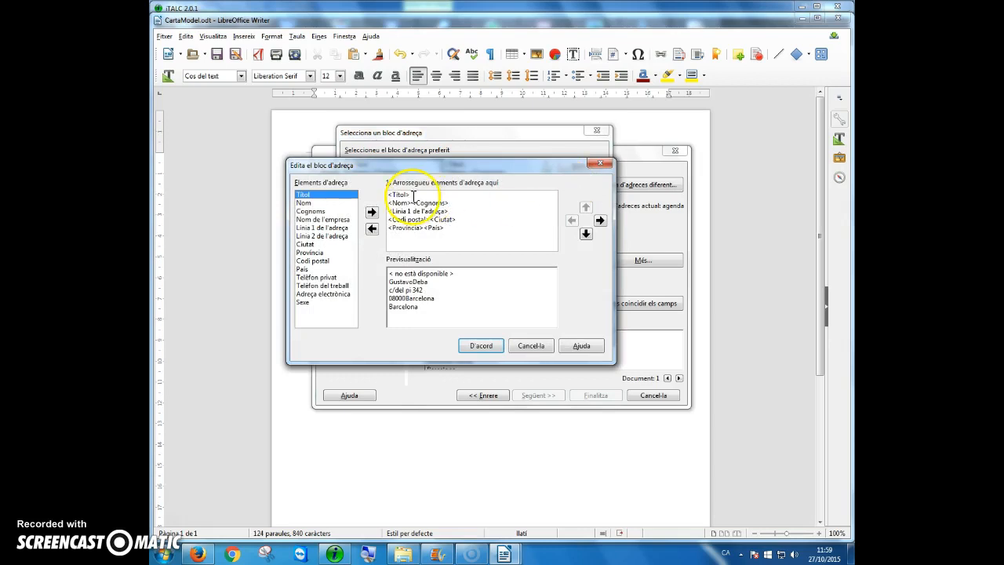
Remove the Títol element from the address block and accept the edited block as the preferred one
left_click(387, 196)
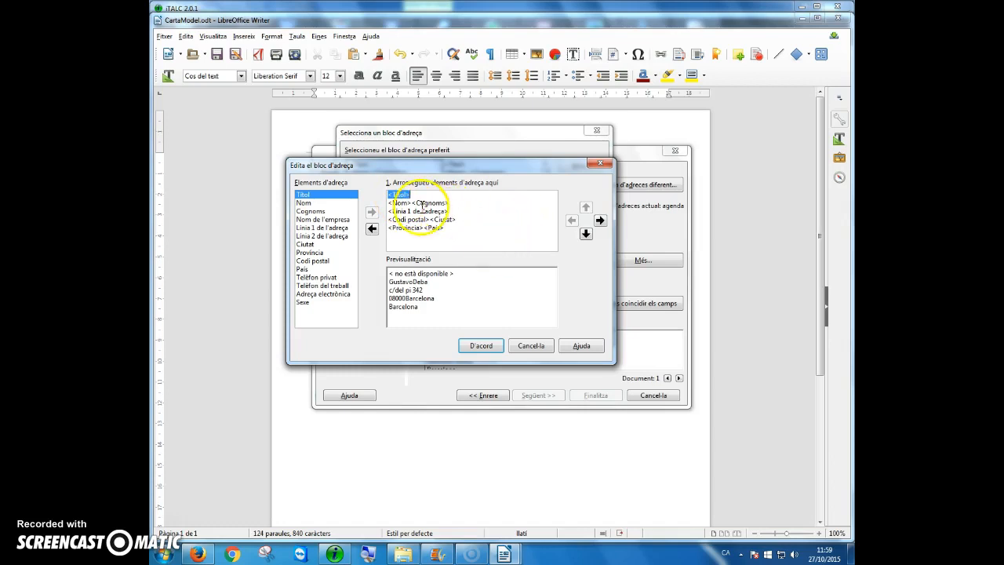
left_click(585, 232)
left_click(585, 207)
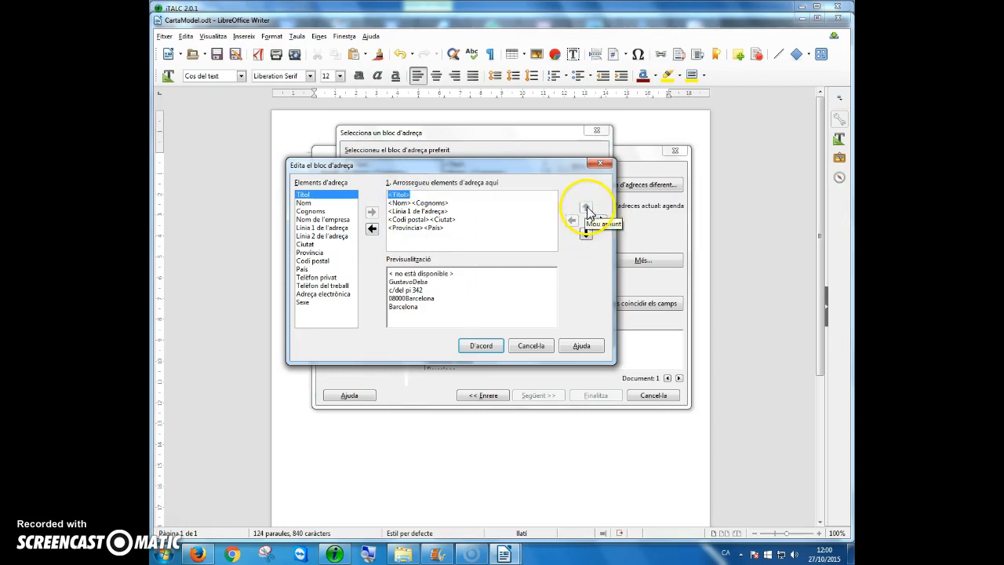
left_click(372, 230)
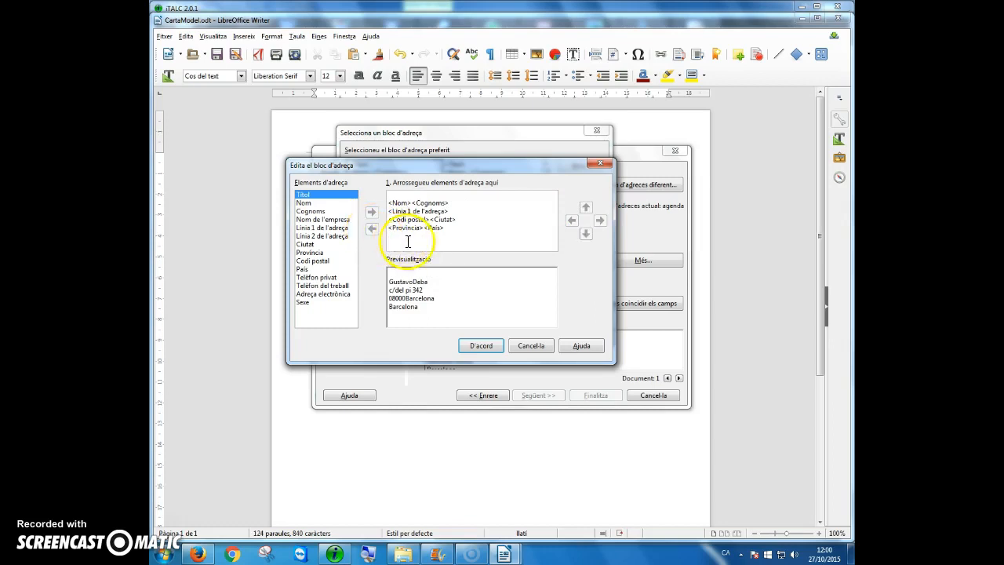
left_click(481, 346)
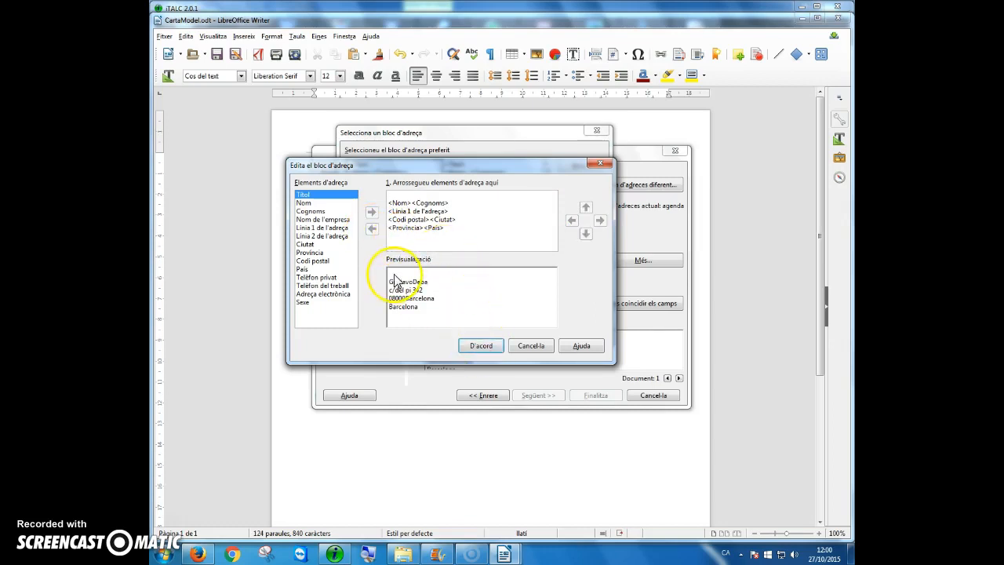
left_click(486, 345)
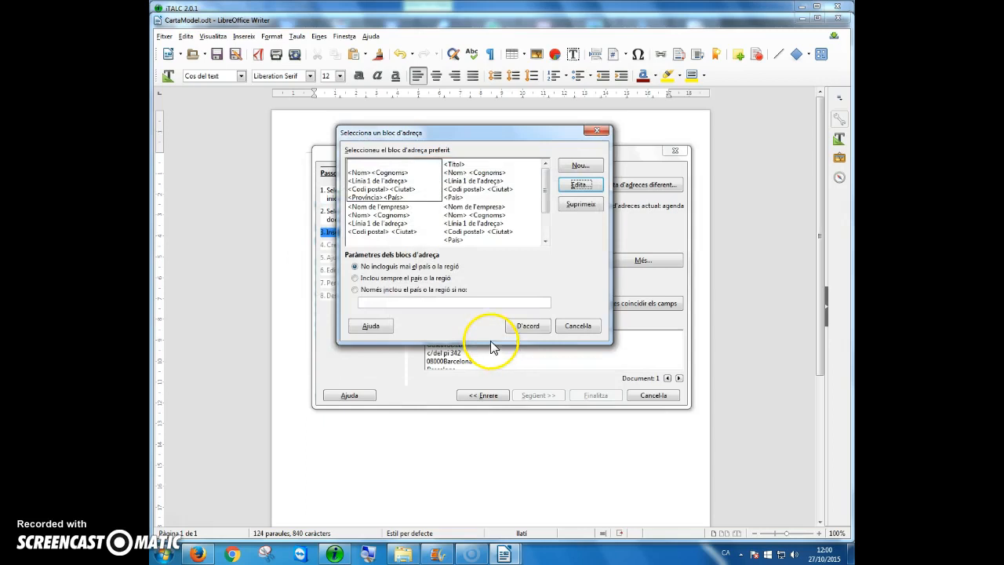
left_click(519, 325)
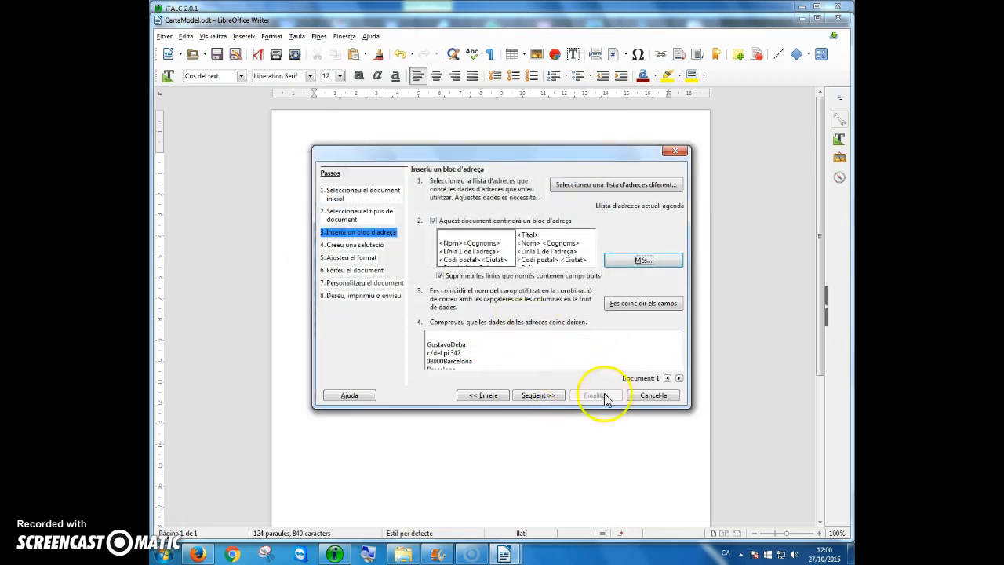
Browse the address block preview through several recipients and return to the first document
left_click(679, 378)
left_click(679, 378)
left_click(679, 378)
left_click(679, 378)
left_click(667, 378)
left_click(668, 378)
left_click(668, 378)
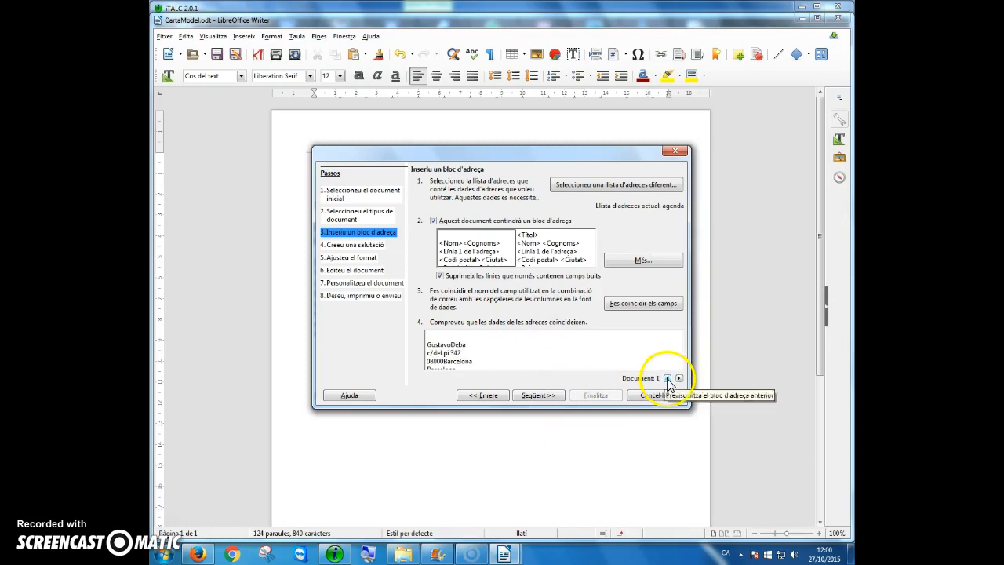
Continue to the salutation and use "Benvolguda Sra. <Cognoms>," for women and "Benvolgut Sr. <Cognoms>," for men, with Sexe value D marking women
left_click(538, 396)
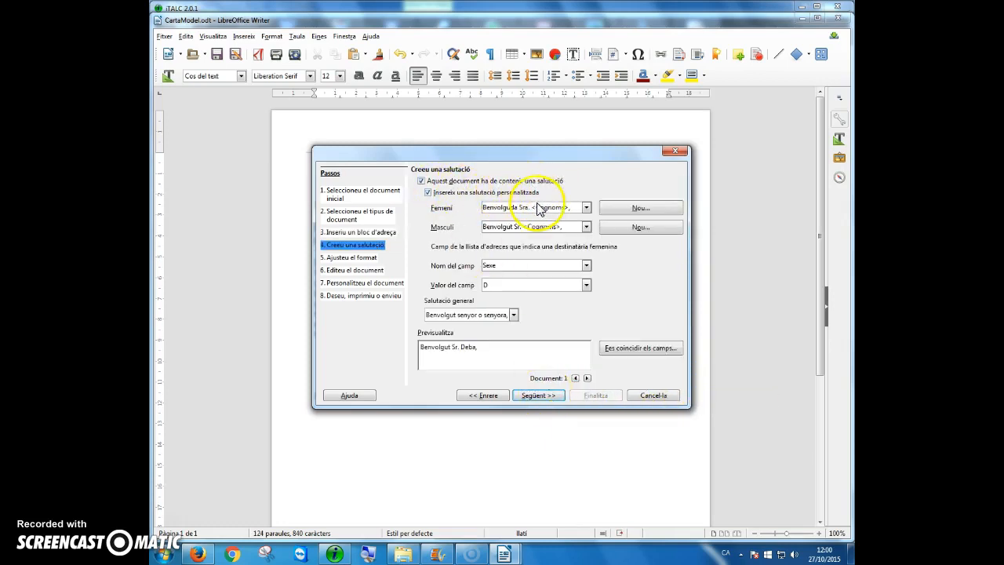
left_click(585, 207)
left_click(589, 222)
left_click(586, 226)
left_click(586, 242)
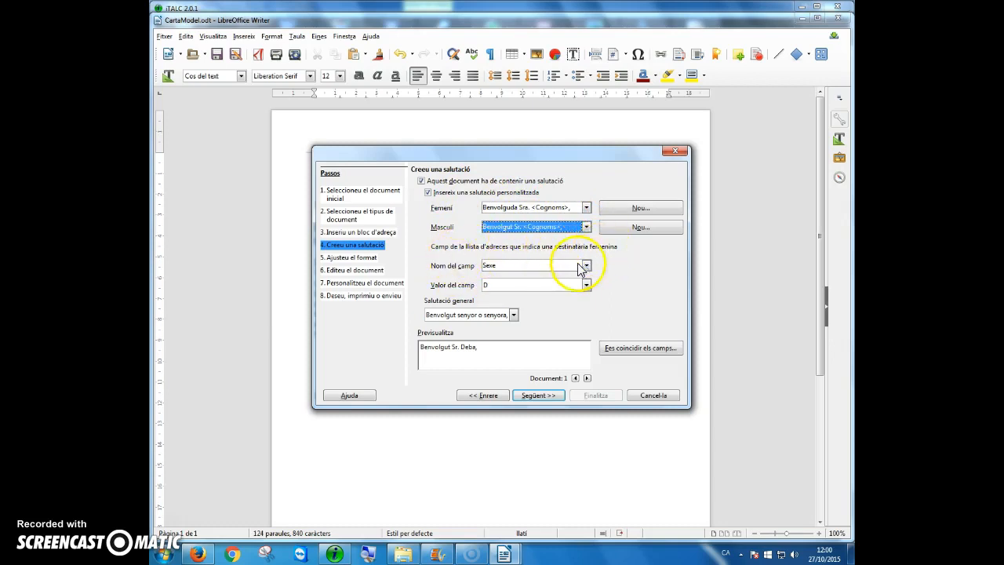
left_click(503, 284)
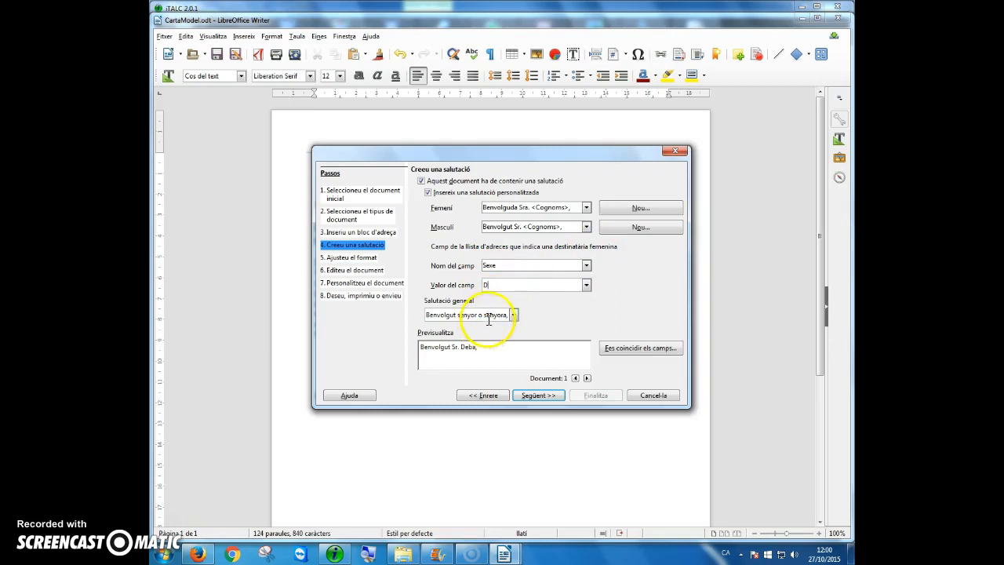
Browse the salutation preview through the following recipients
left_click(587, 378)
left_click(586, 378)
left_click(587, 378)
left_click(587, 378)
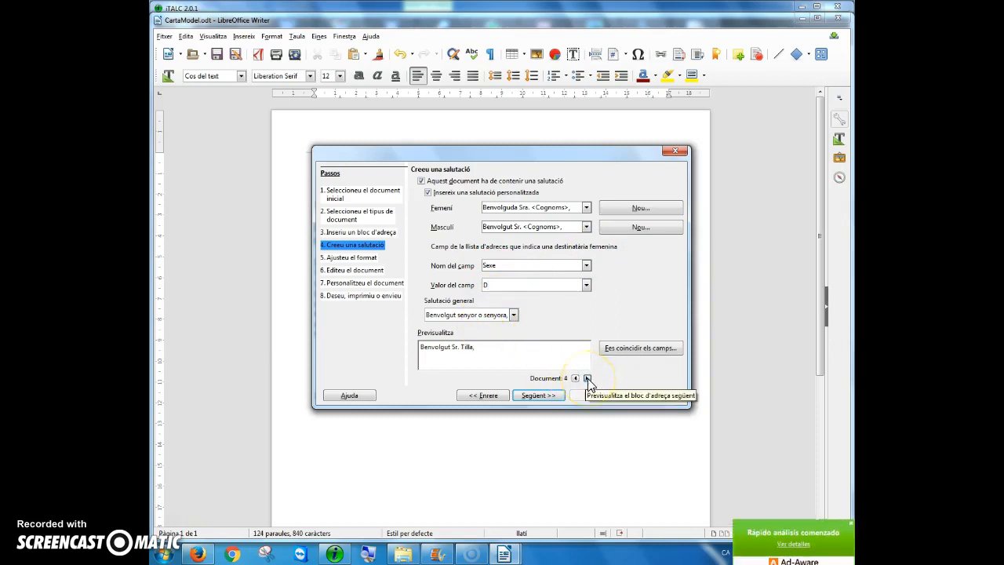
left_click(586, 378)
left_click(586, 378)
Move the salutation down in the layout, continue to the document editing stage, and move the wizard aside to uncover the letter
left_click(552, 395)
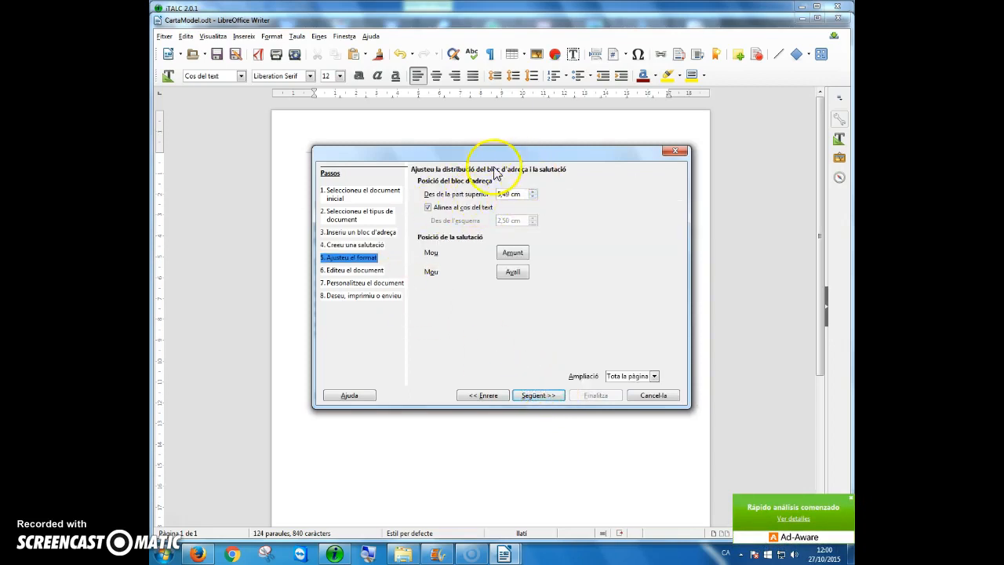
left_click(513, 273)
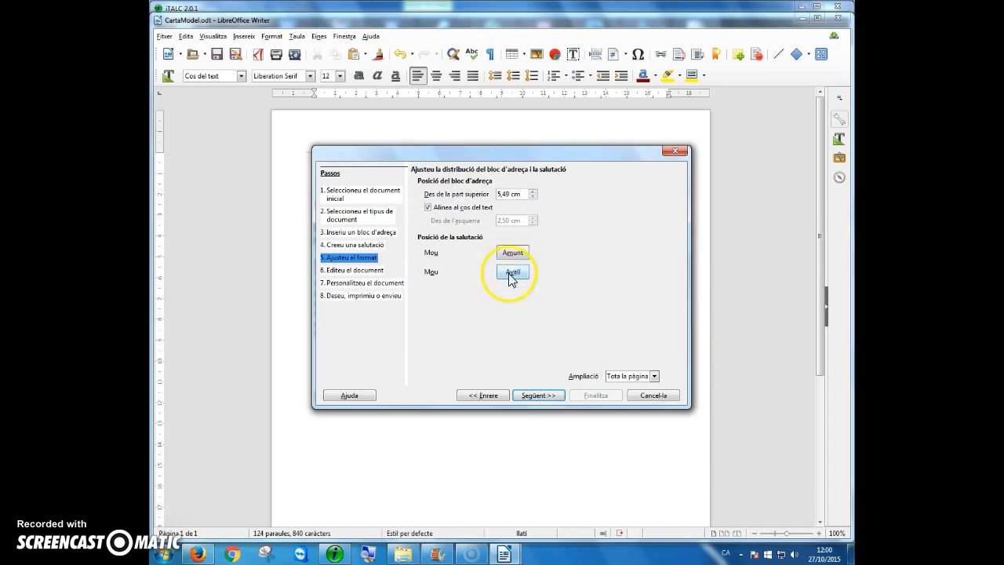
left_click(541, 394)
left_click_drag(497, 153, 657, 141)
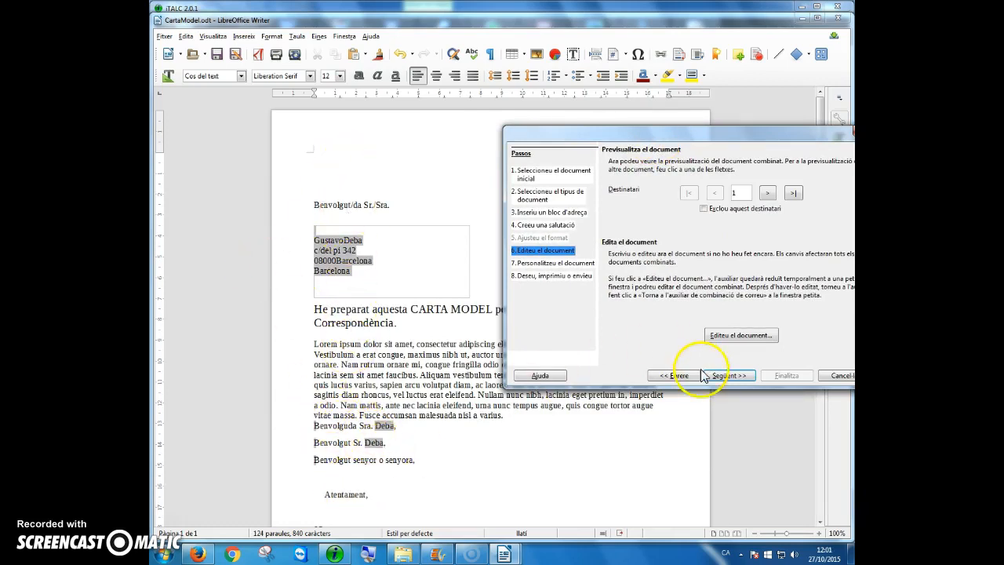
Open the letter for editing from the wizard, clear the wizard's small window from the text, and move the address frame to the letter's upper right
left_click(740, 335)
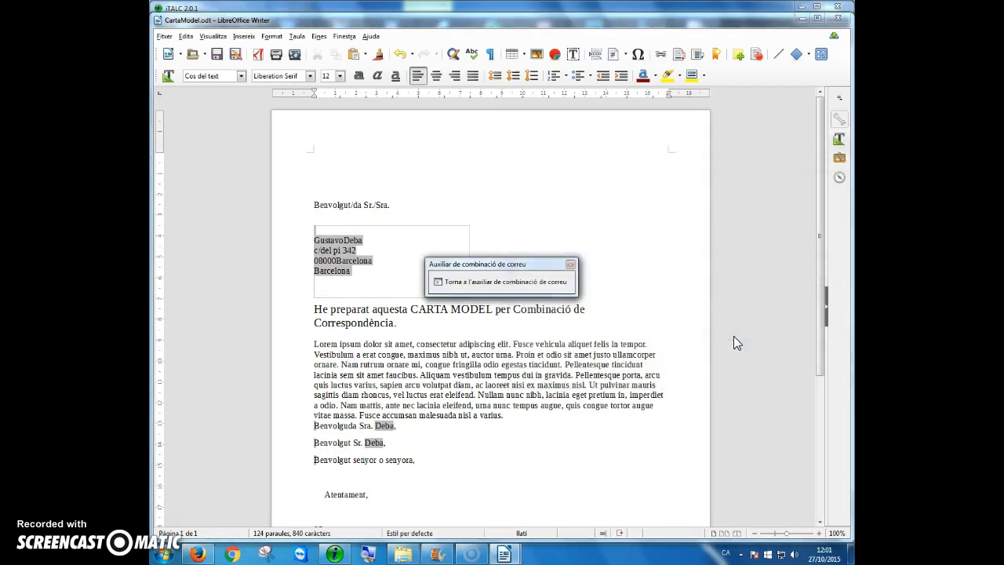
left_click_drag(491, 264, 697, 133)
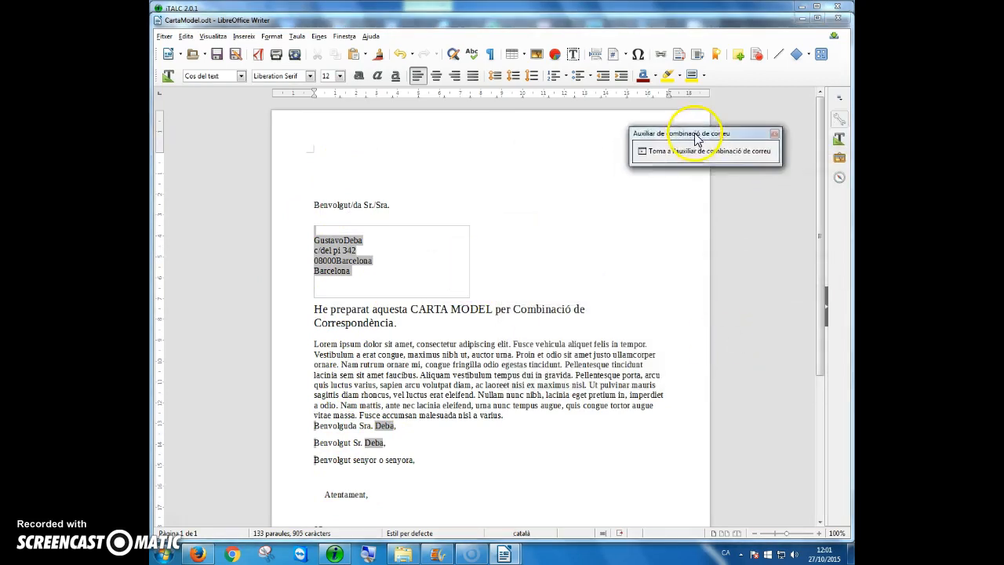
left_click(410, 225)
left_click_drag(410, 225, 590, 157)
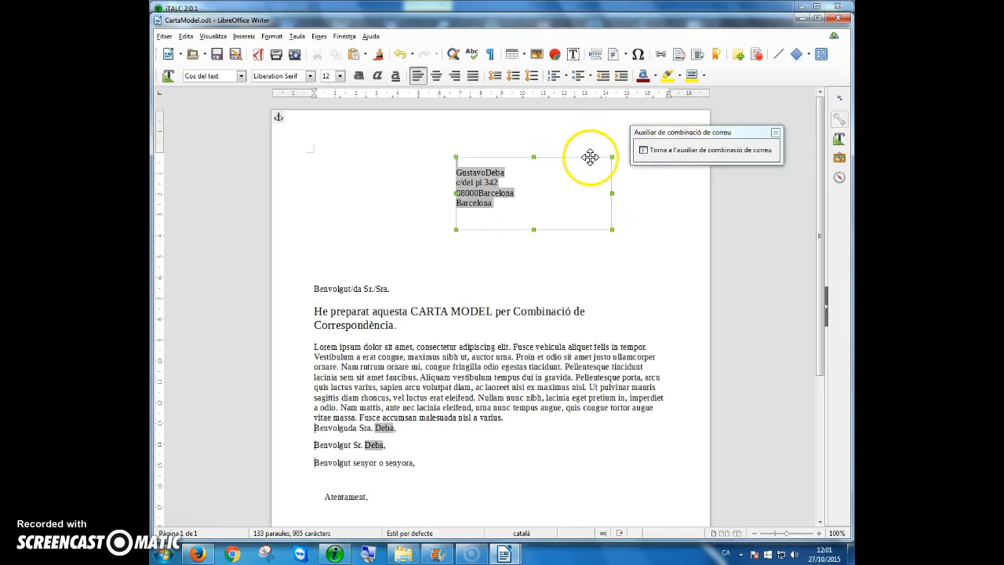
left_click(311, 75)
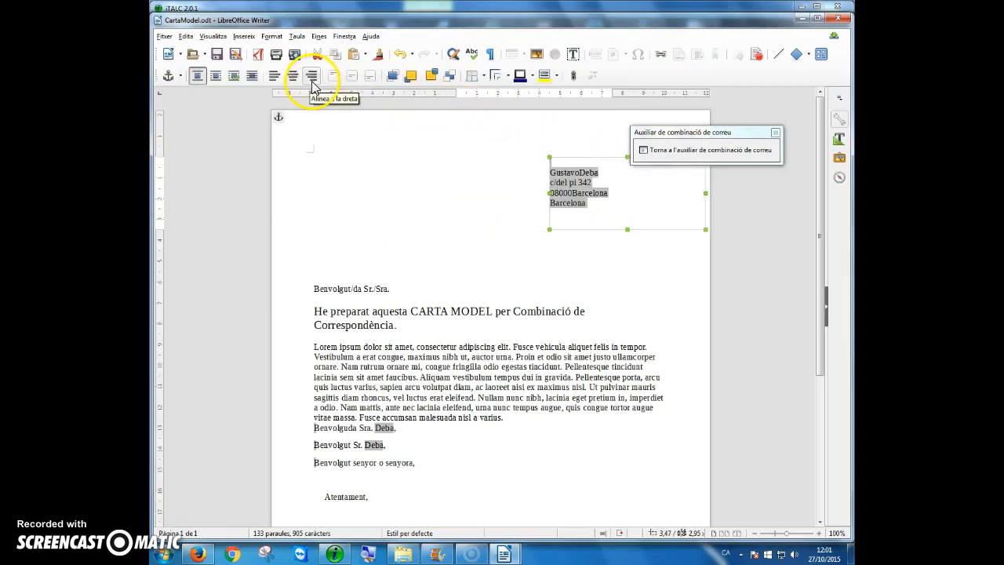
left_click_drag(579, 228, 533, 231)
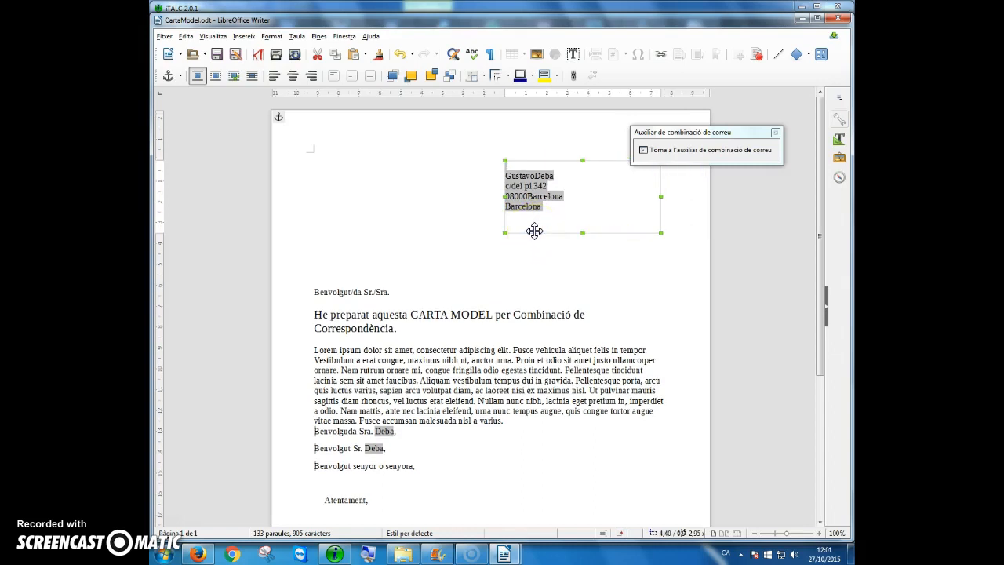
Move the three salutation lines from below the body paragraph to above the letter's heading
left_click(347, 301)
left_click_drag(423, 473, 314, 265)
left_click(330, 322)
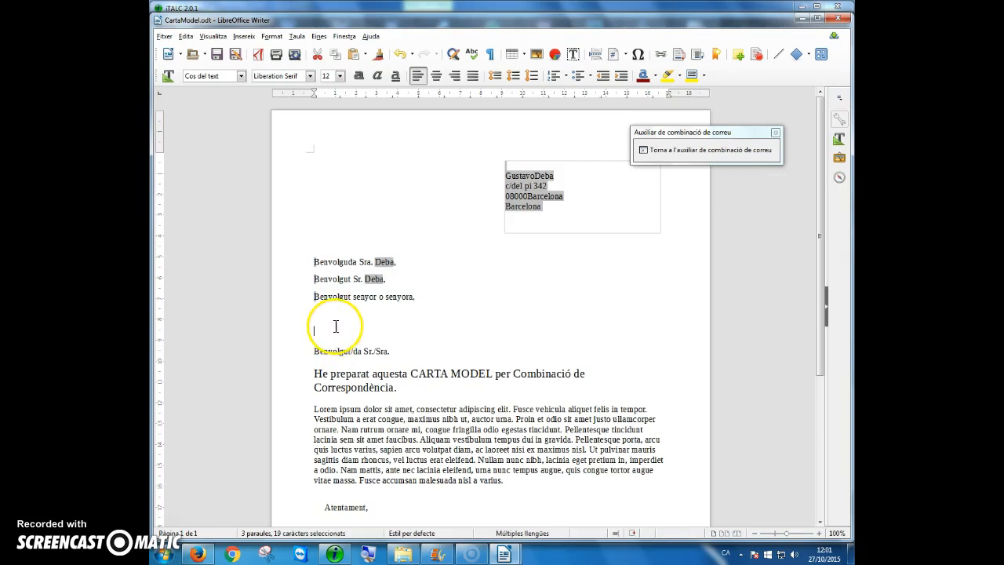
Remove the extra blank lines and the generic "Benvolgut/da Sr./Sra." line, and add a blank line above the merged salutation
key("Delete")
key("Delete")
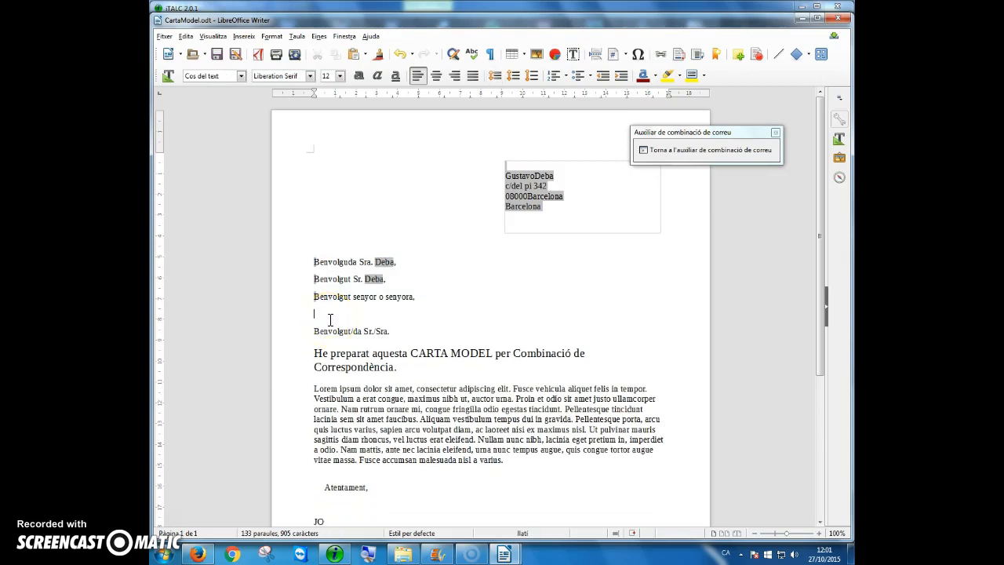
key("Delete")
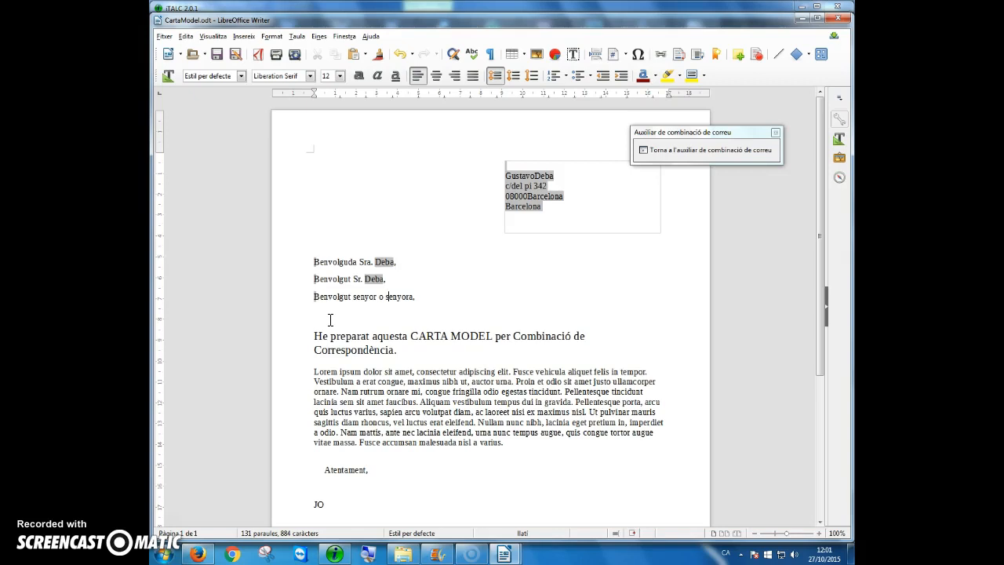
key("Return")
key("Up")
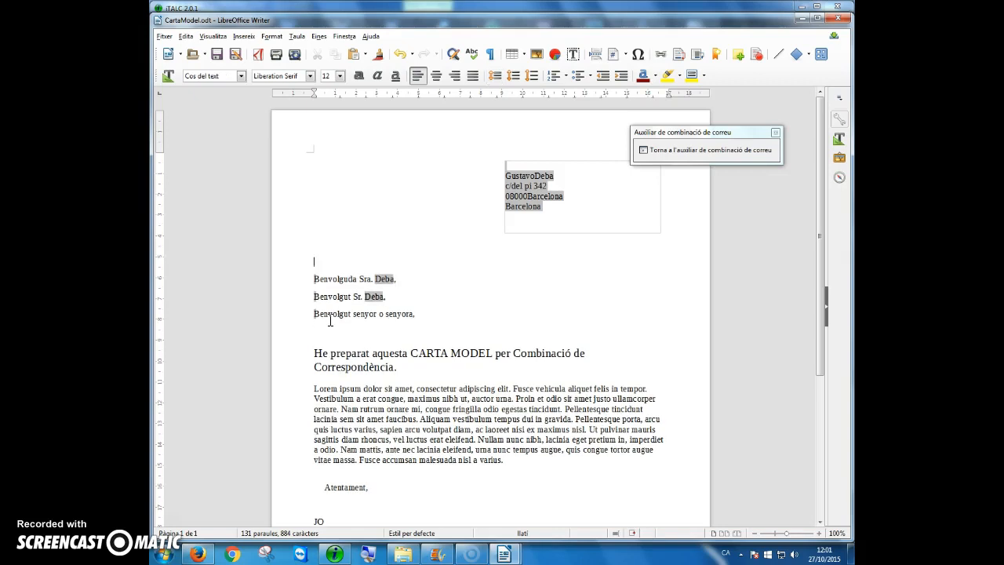
key("ctrl+End")
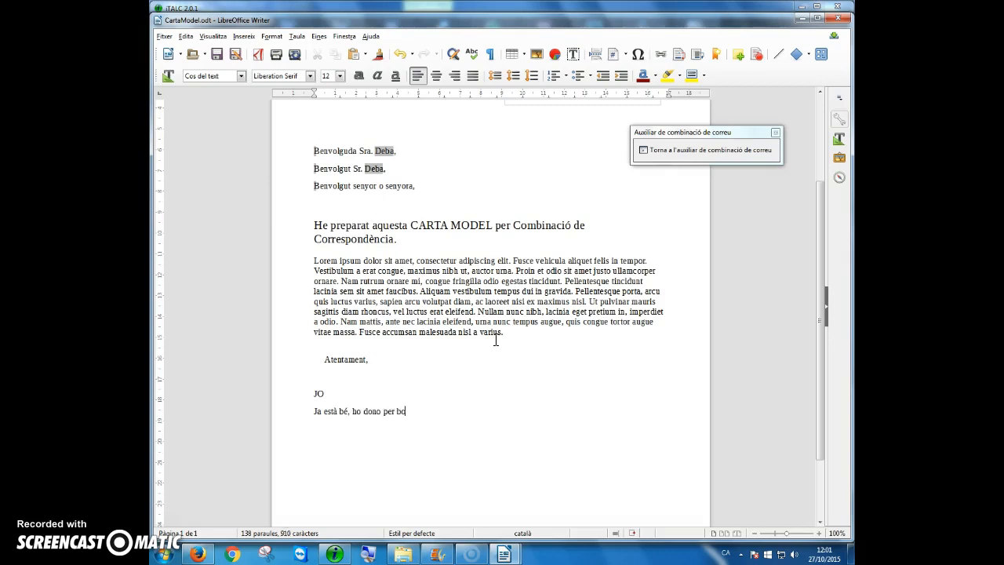
key("shift+Home")
key("Delete")
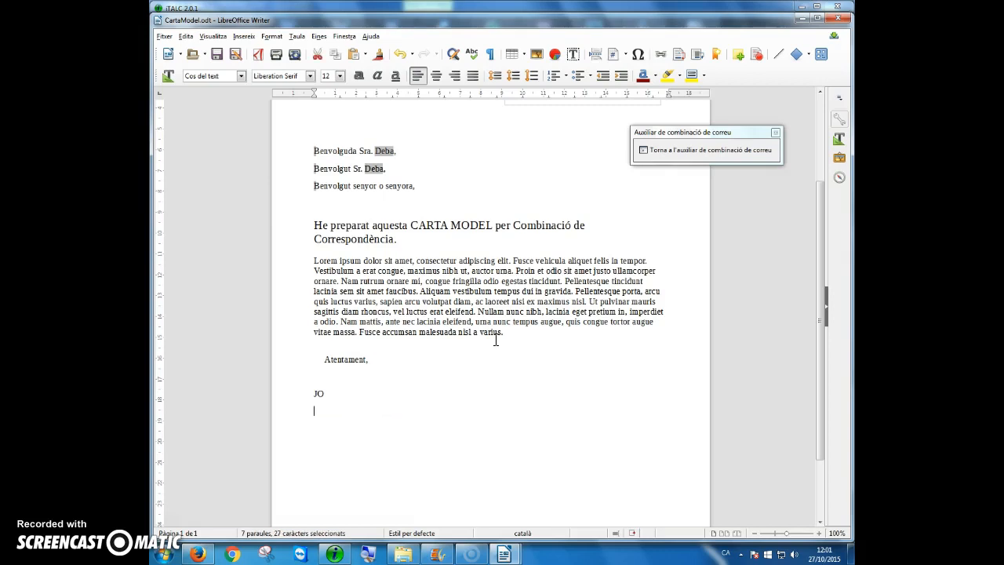
Return to the mail merge wizard, advance to its final stage, and choose to save the merged document as a single document
left_click(738, 149)
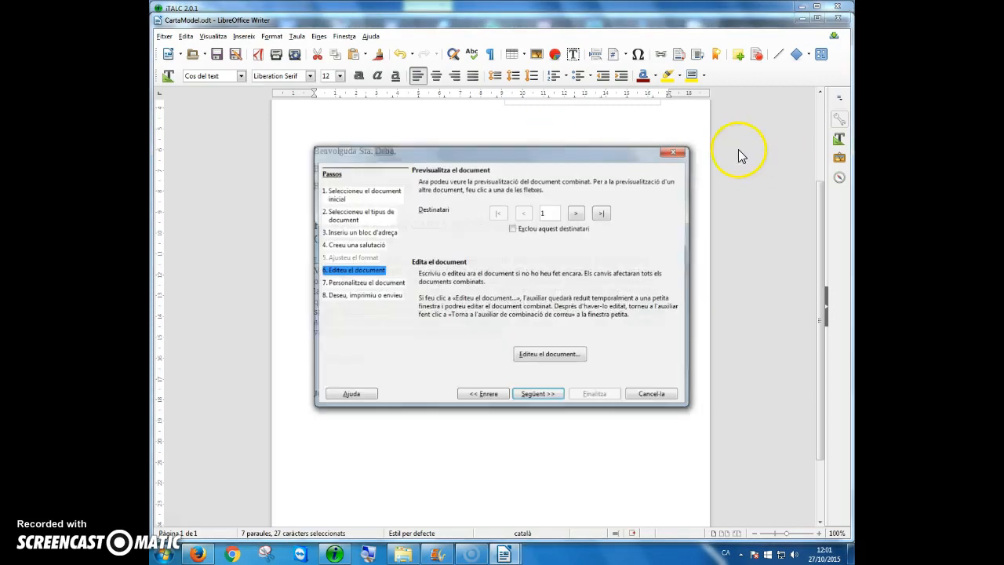
left_click(538, 396)
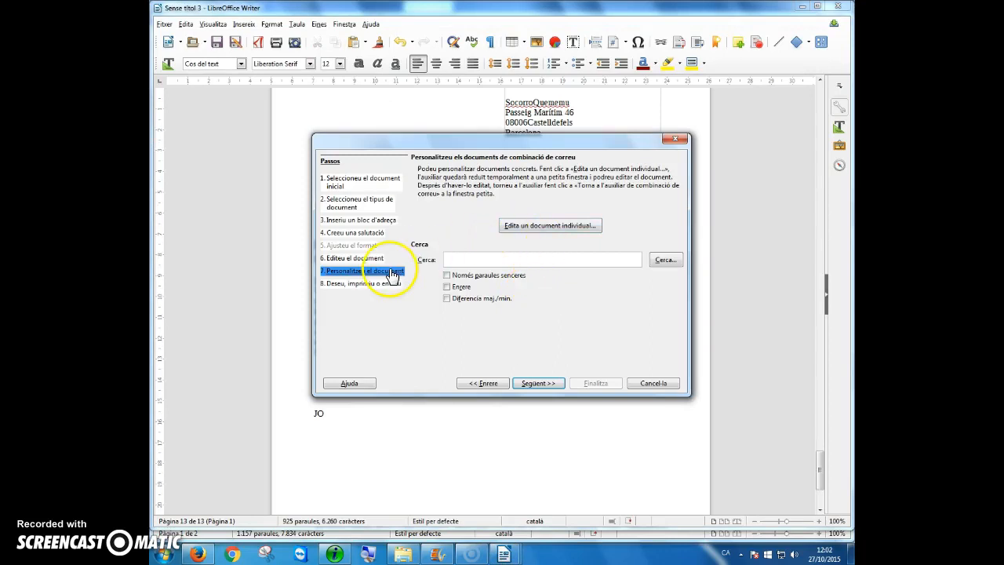
left_click(538, 383)
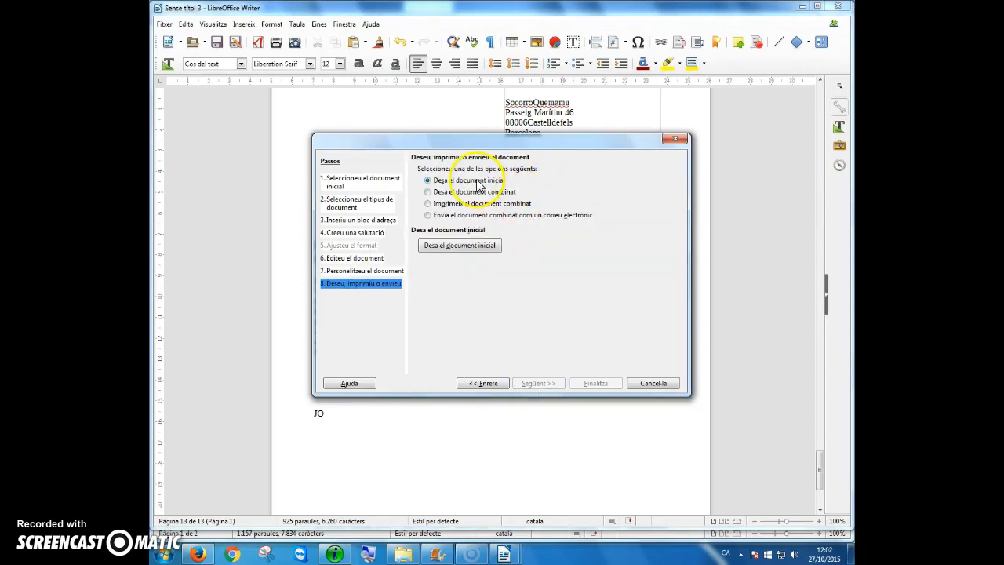
left_click(439, 193)
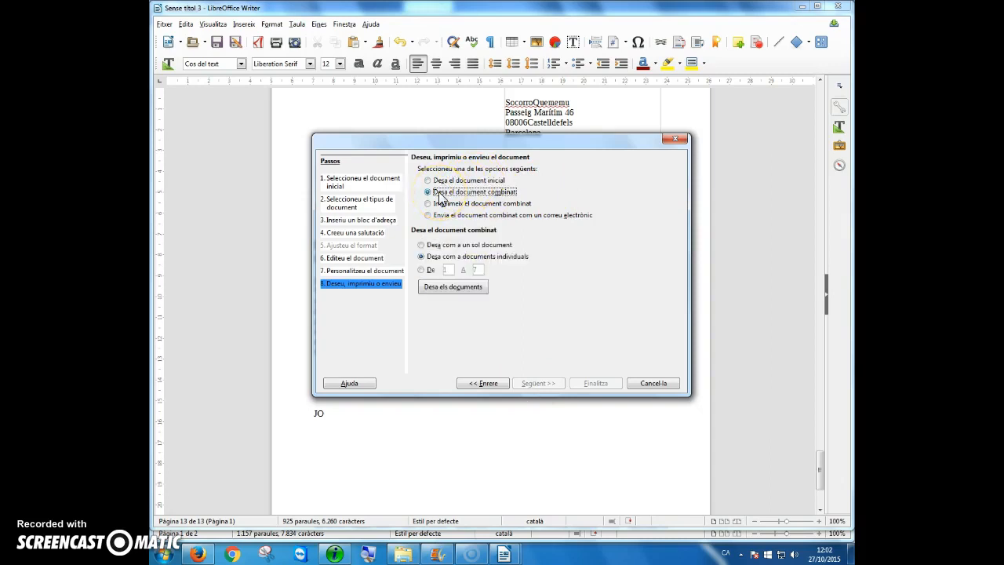
left_click(421, 246)
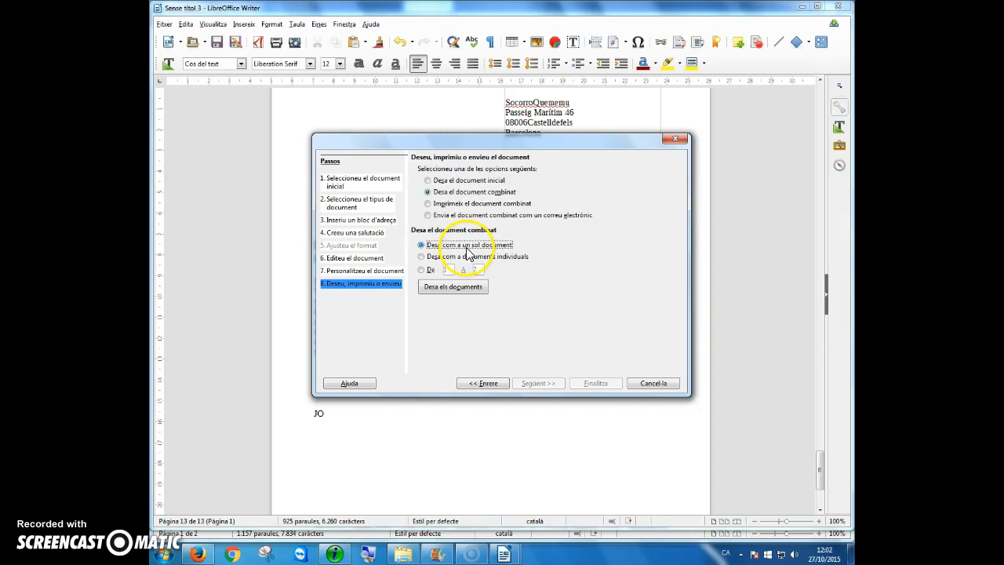
Save the merged letters as CartaCombinada in ODF text format in the CombinaCorresp folder and finish the wizard
left_click(470, 288)
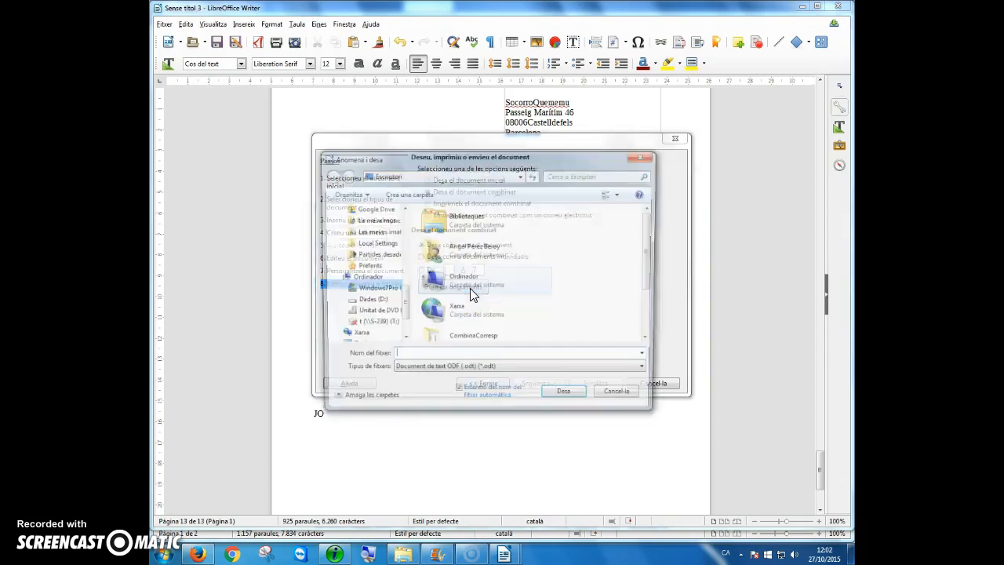
double_click(456, 339)
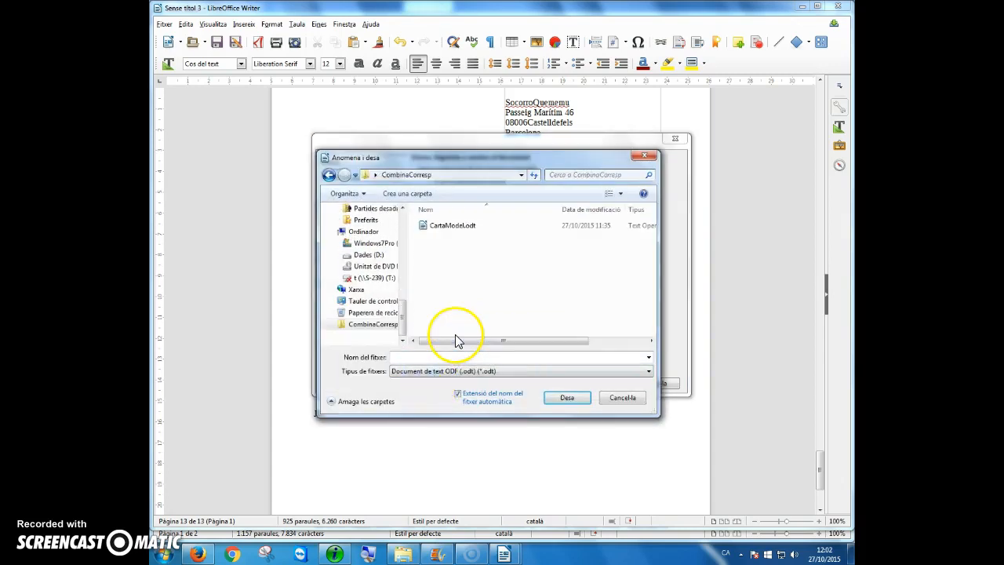
left_click(423, 357)
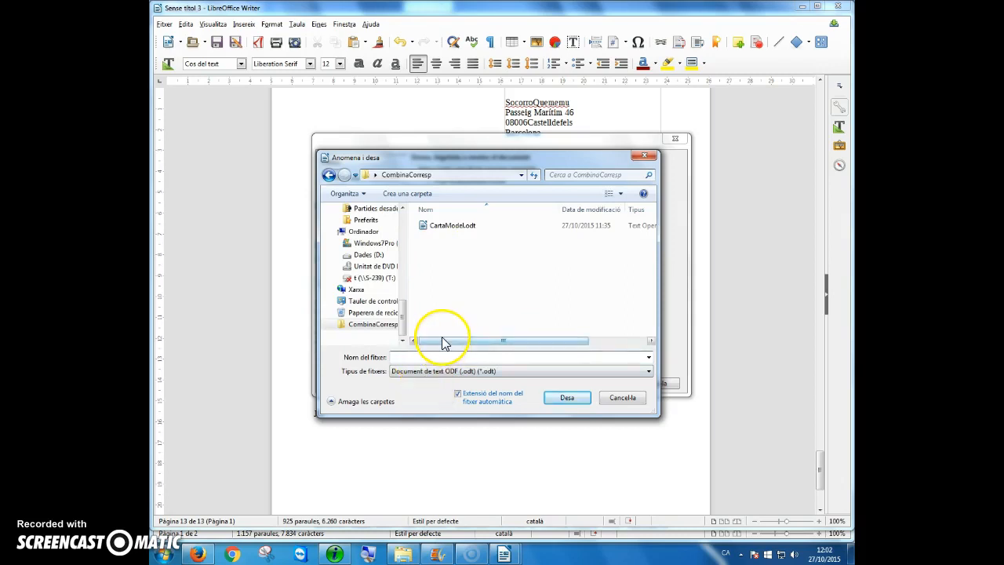
type("CartaCombinada")
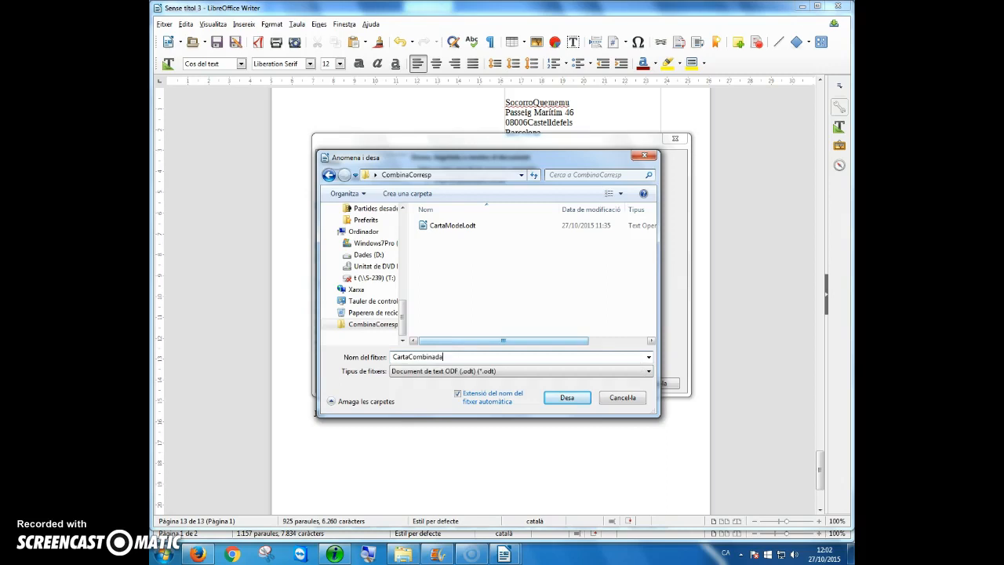
left_click(566, 397)
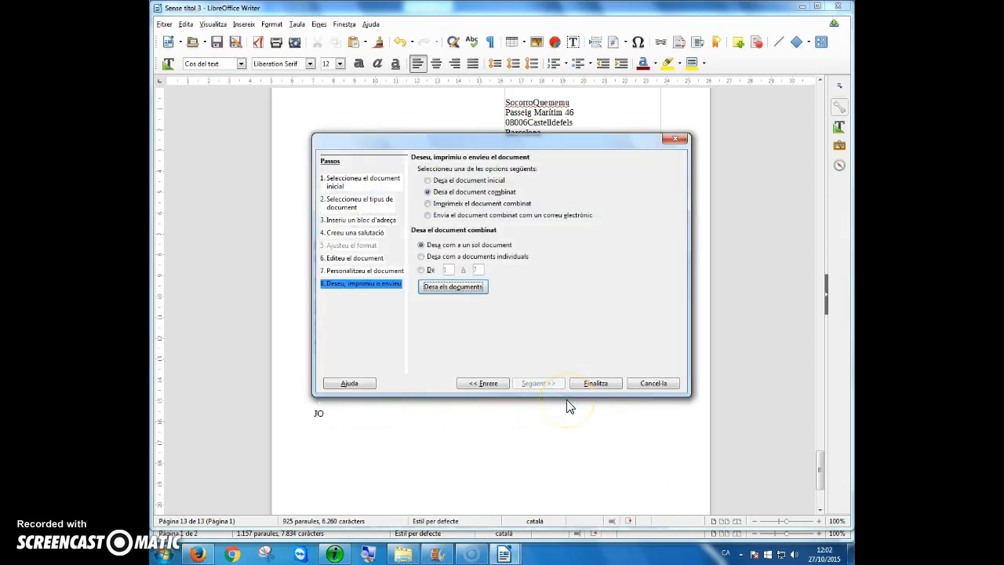
left_click(594, 385)
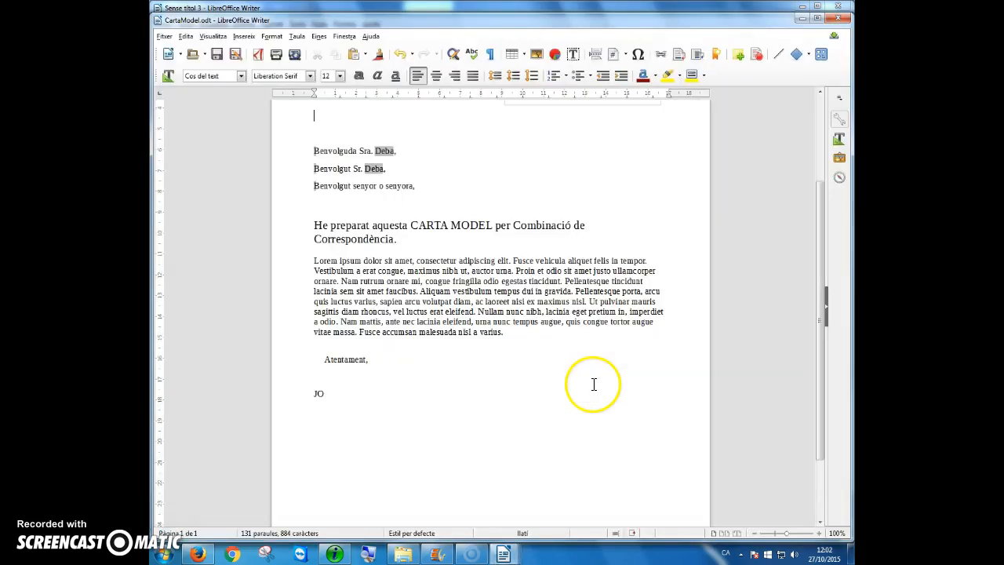
Close CartaModel.odt and the untitled merged document, discarding the changes in both
left_click(837, 19)
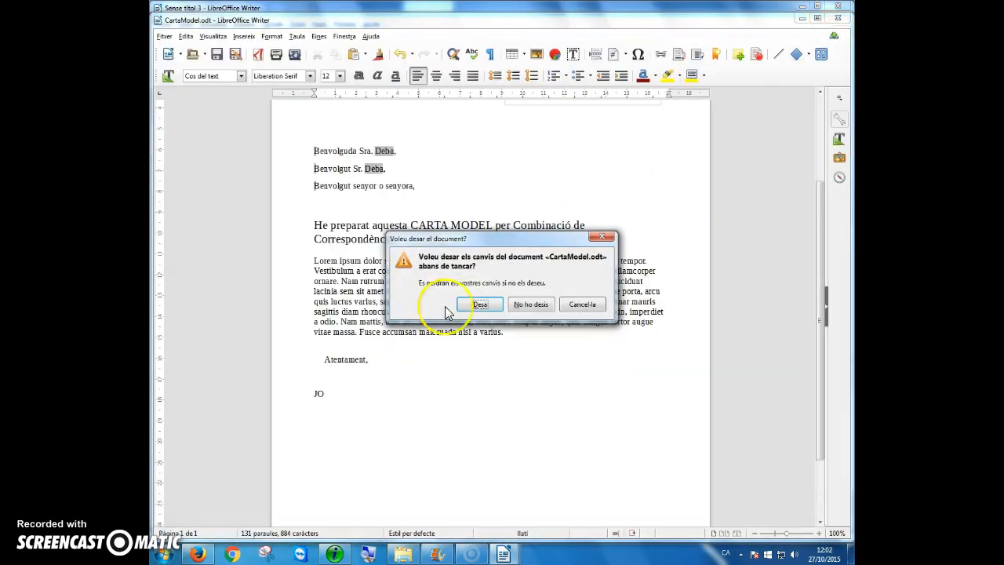
left_click(529, 304)
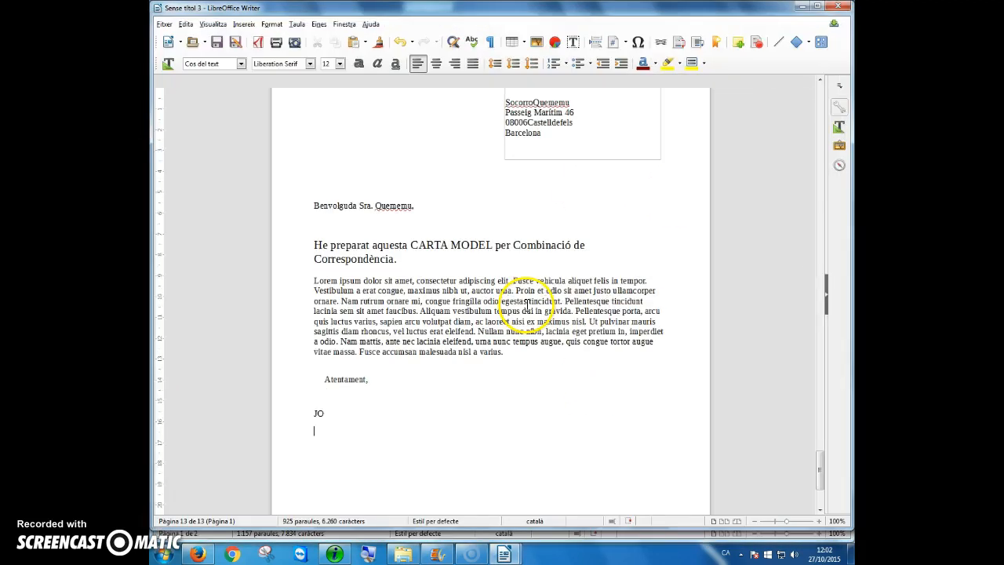
left_click(837, 6)
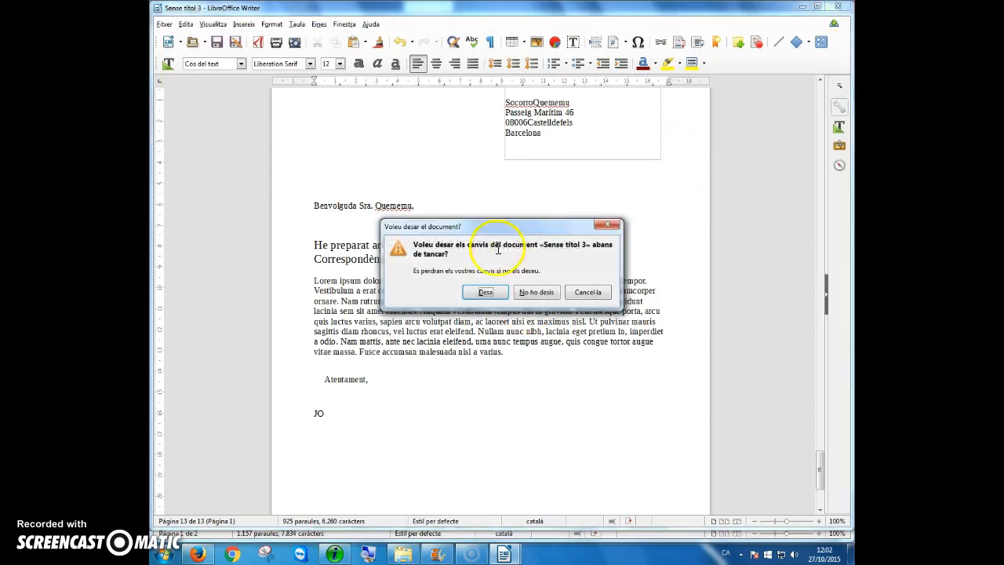
left_click(529, 295)
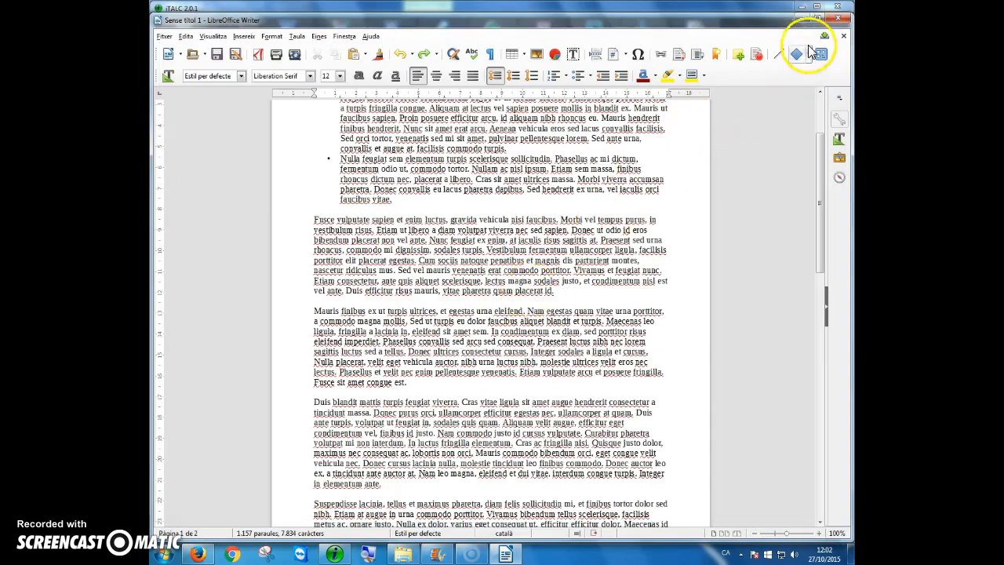
Go to the CombinaCorresp folder in the file manager, open CartaCombinada.odt, and bring its Writer window to the front
left_click(800, 19)
left_click(800, 8)
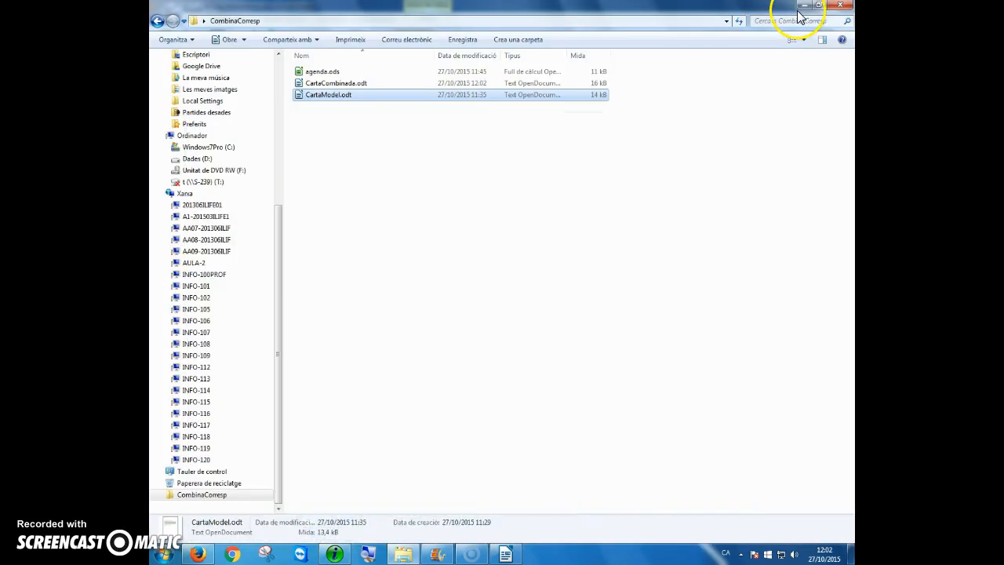
left_click(335, 112)
left_click(335, 95)
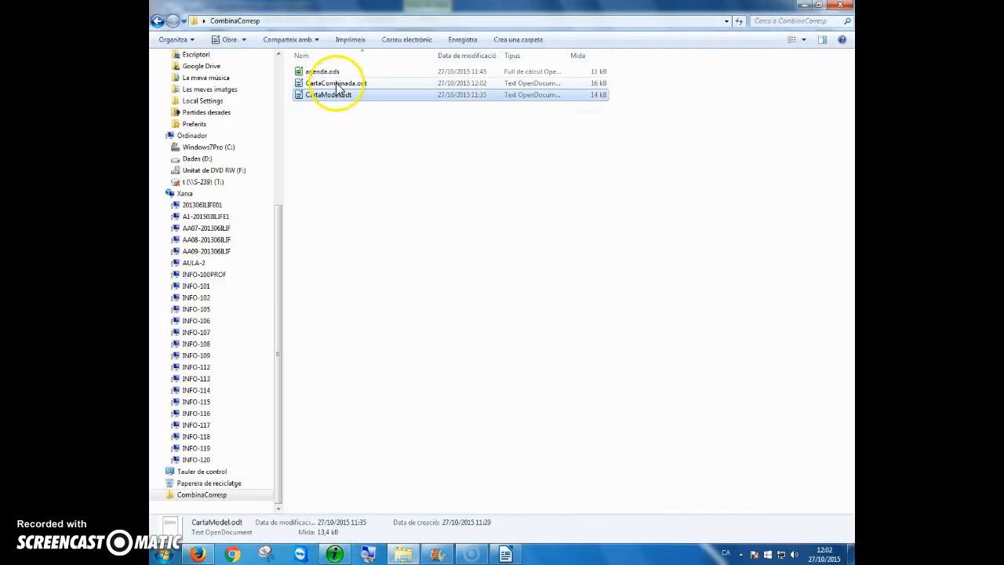
left_click(336, 72)
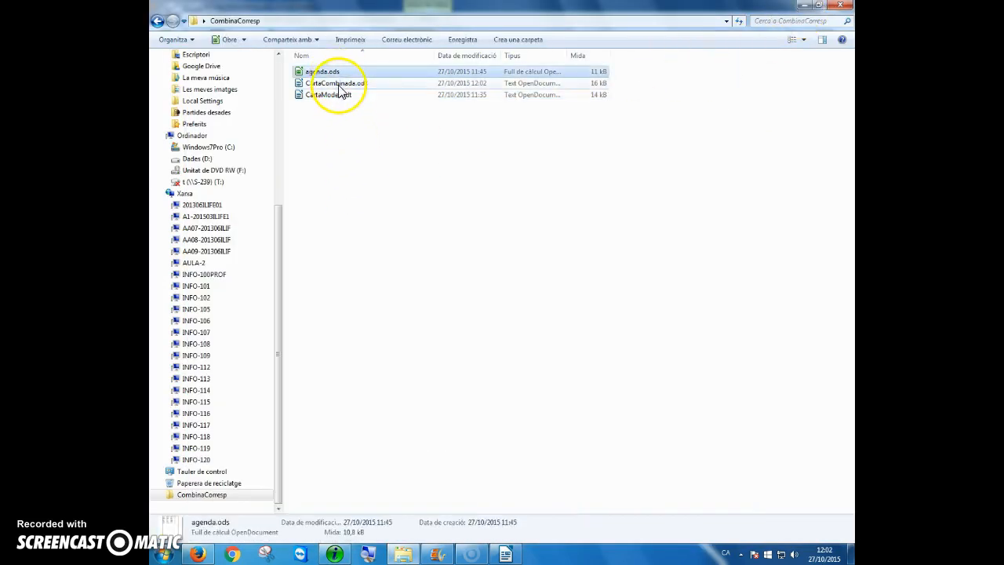
left_click(340, 87)
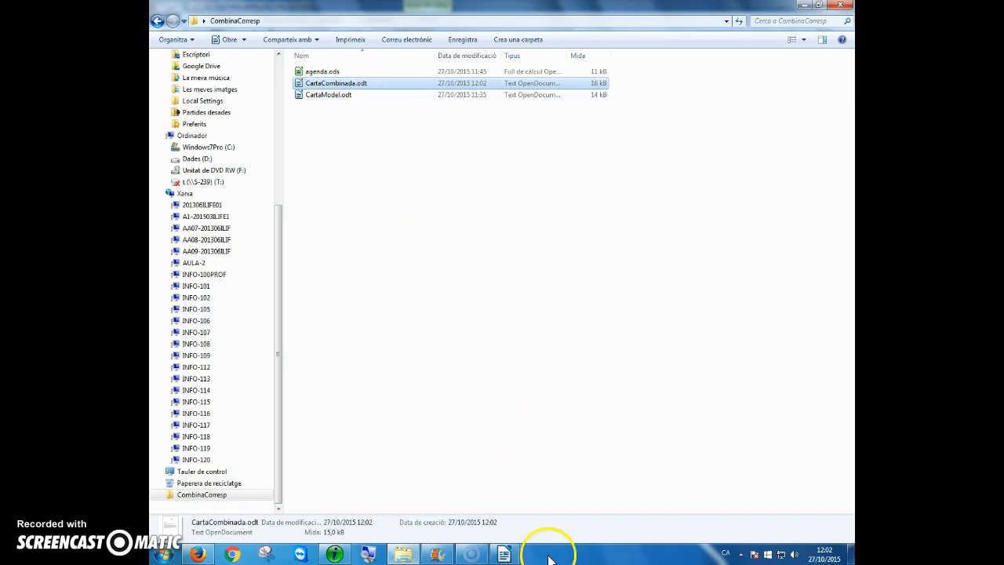
left_click(506, 553)
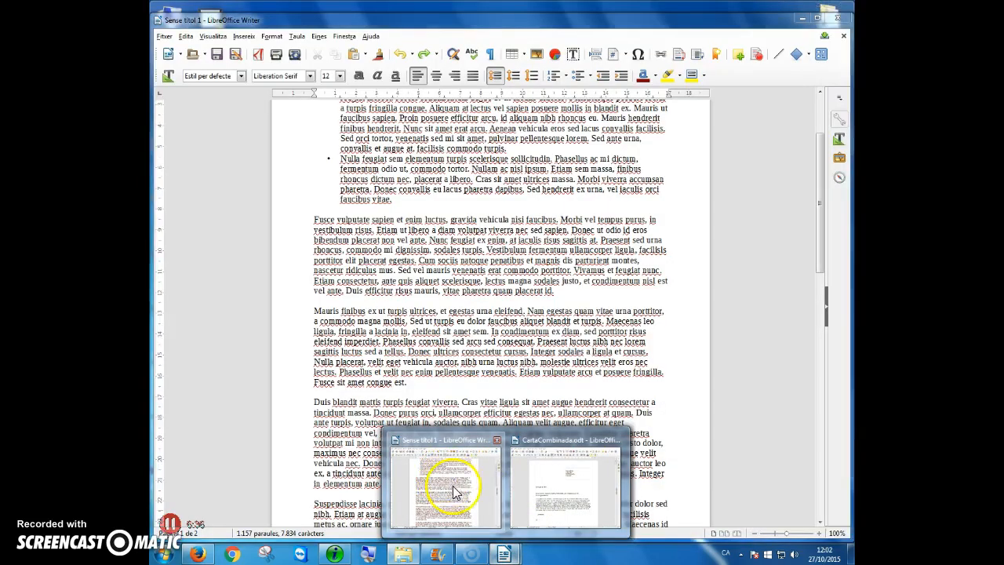
left_click(541, 482)
Examine the address block and gender-based salutation in each merged letter through to the last page, then close CartaCombinada.odt
double_click(540, 165)
left_click(425, 307)
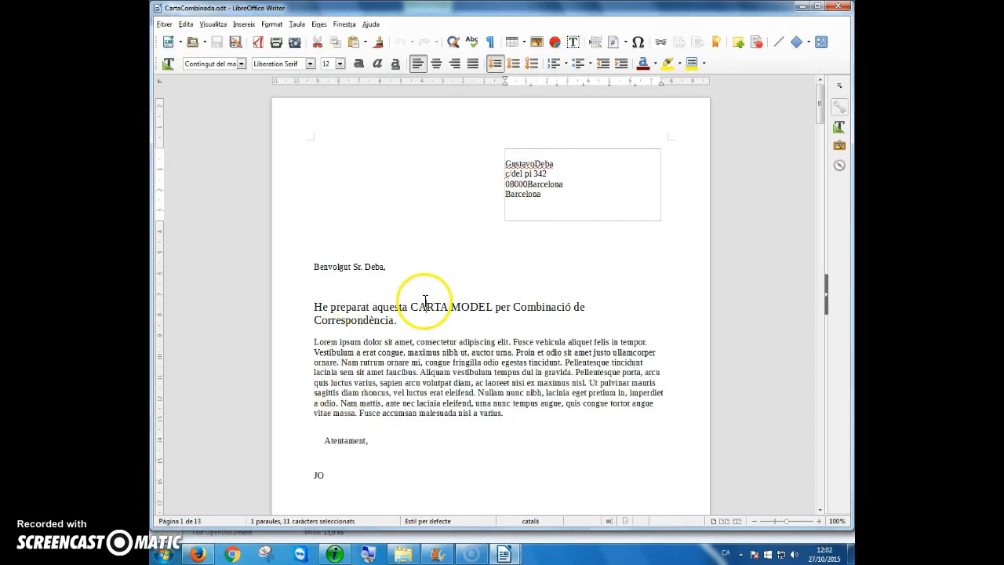
scroll(413, 331, "down", 3)
scroll(412, 331, "down", 20)
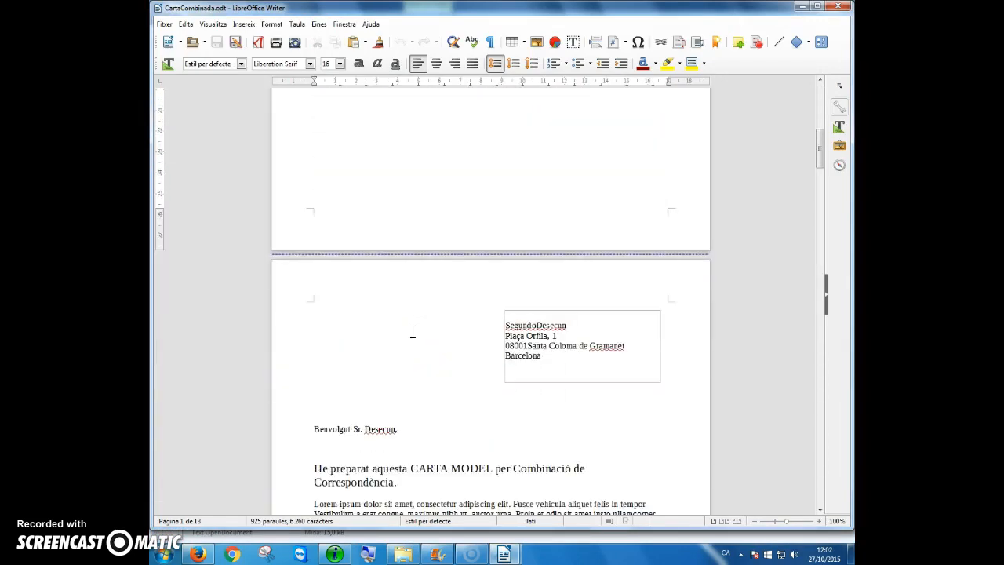
scroll(413, 331, "down", 20)
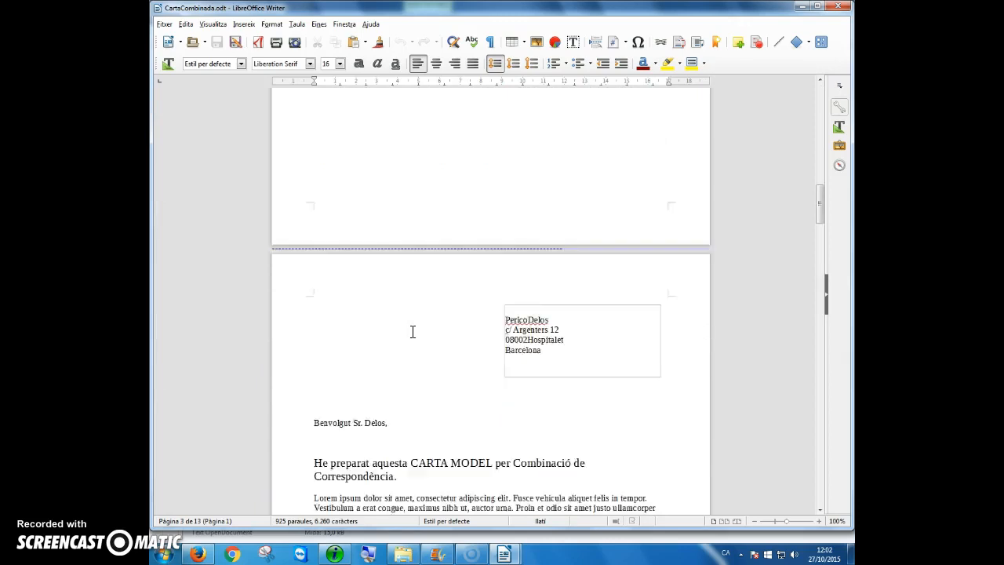
scroll(412, 332, "down", 20)
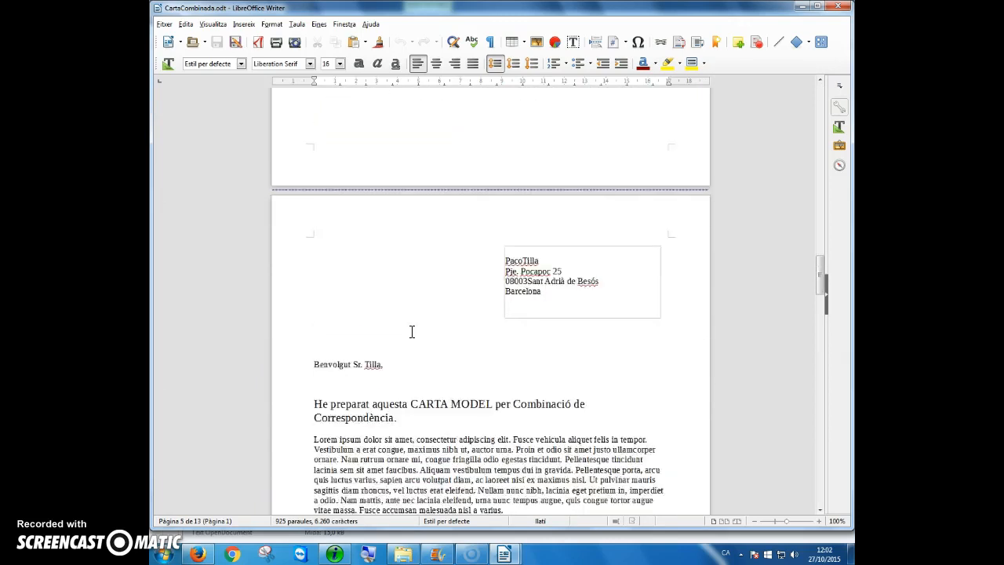
scroll(411, 332, "down", 15)
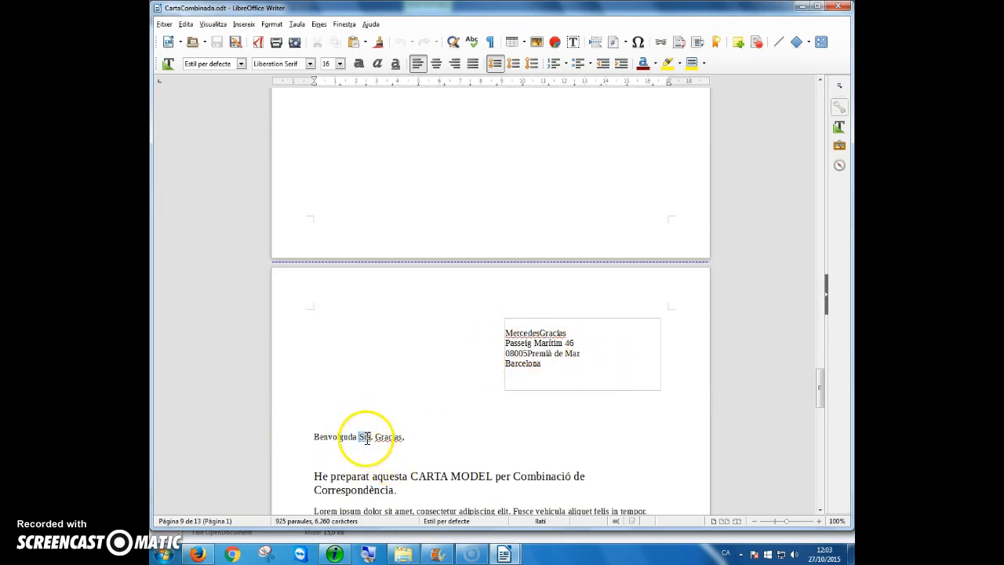
scroll(478, 419, "down", 20)
scroll(479, 419, "down", 20)
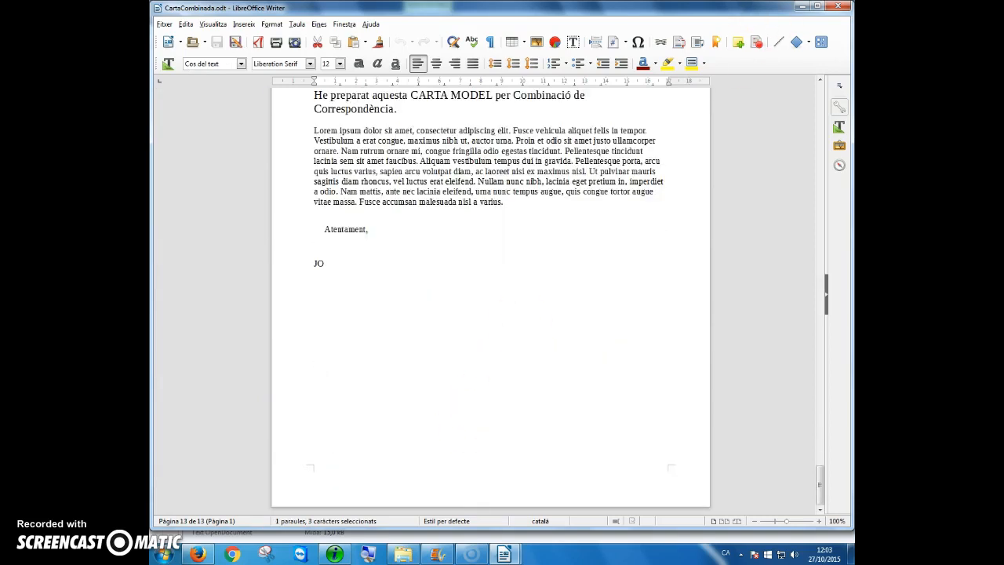
left_click(836, 8)
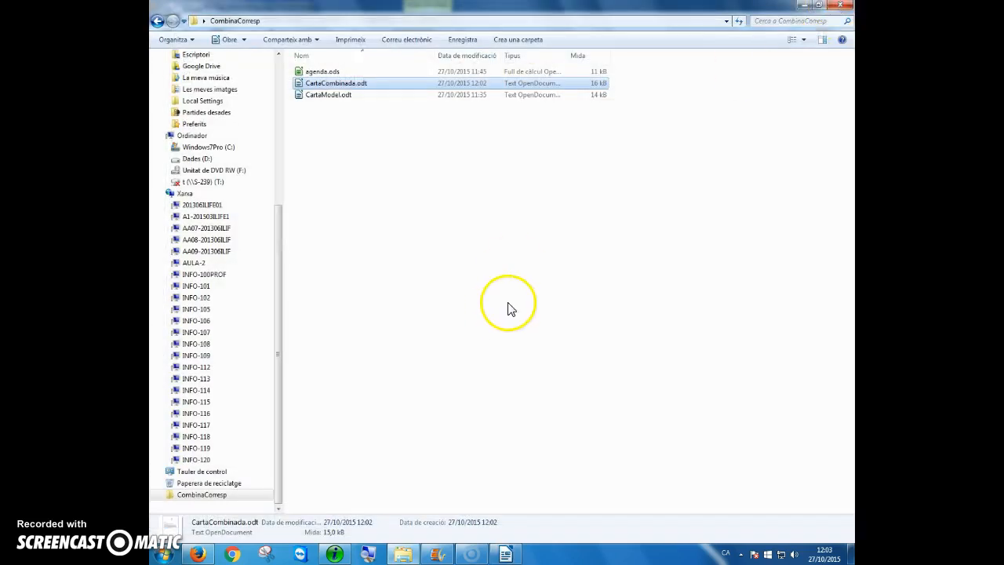